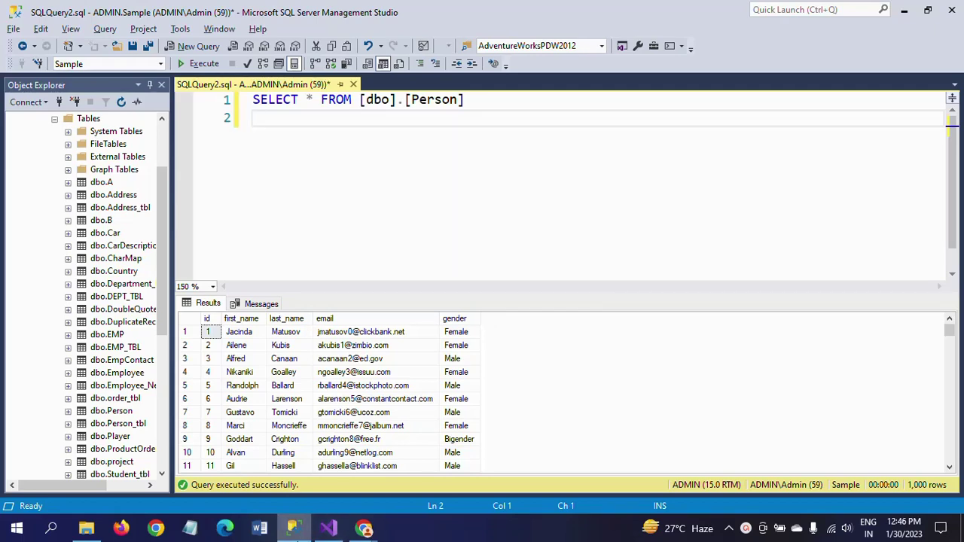
Display the column definitions of the [dbo].[Person] table, and run the SELECT query on it again.
click(329, 527)
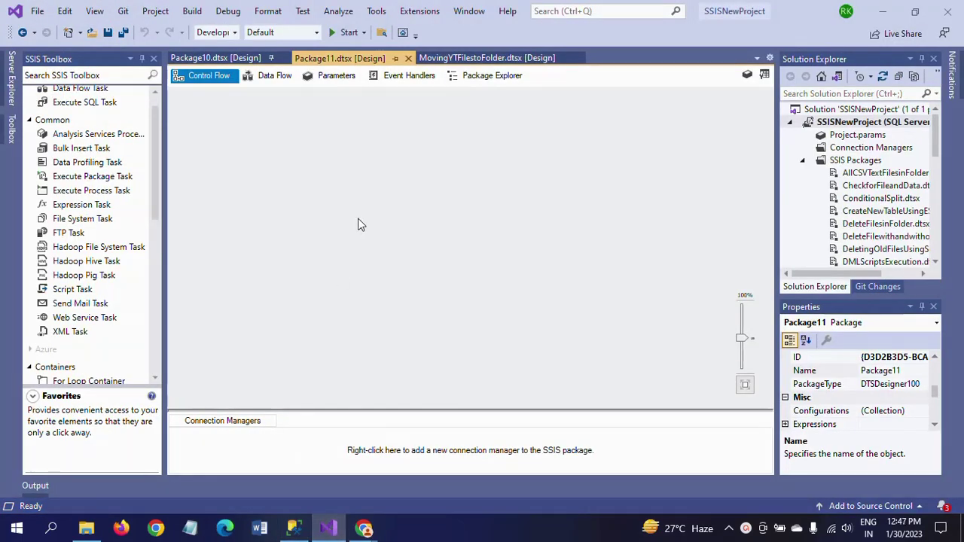
key(alt+Tab)
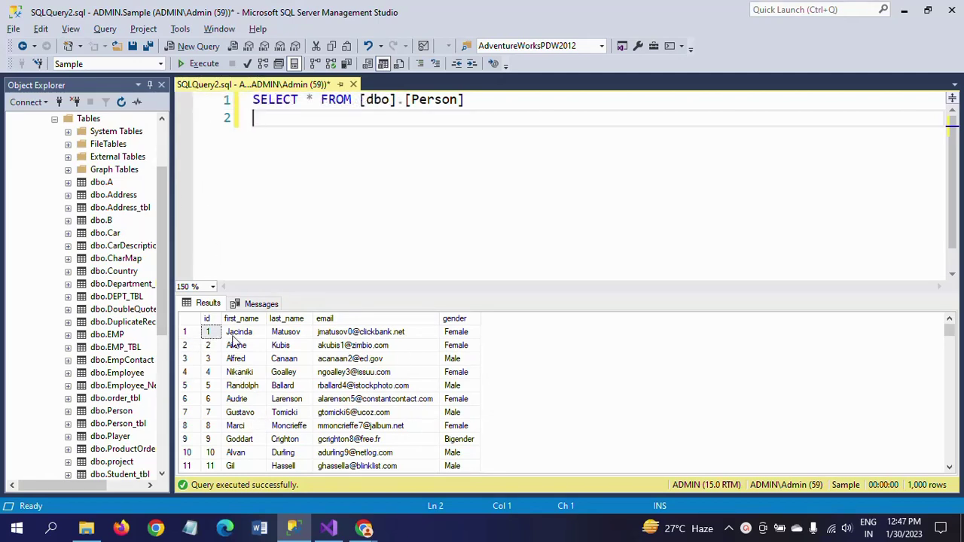
double_click(440, 101)
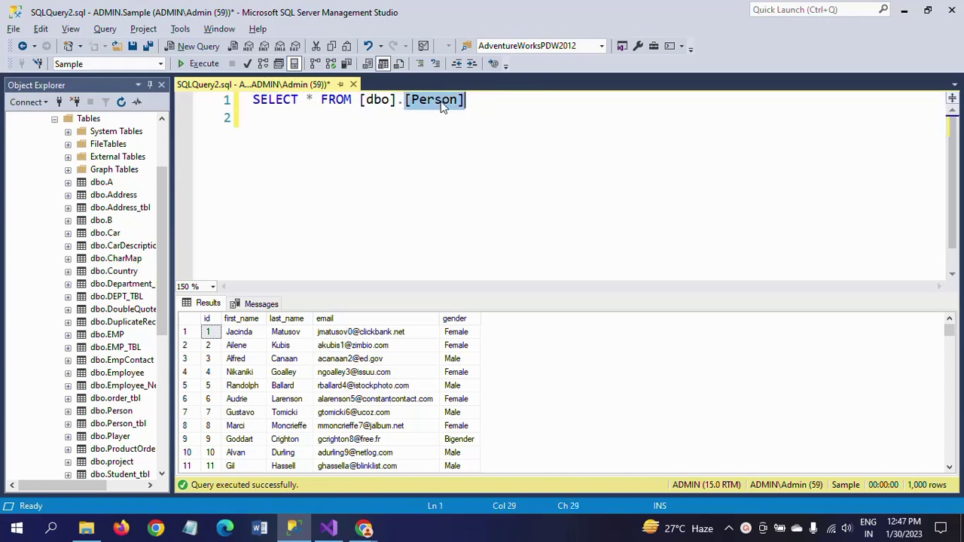
key(alt+F1)
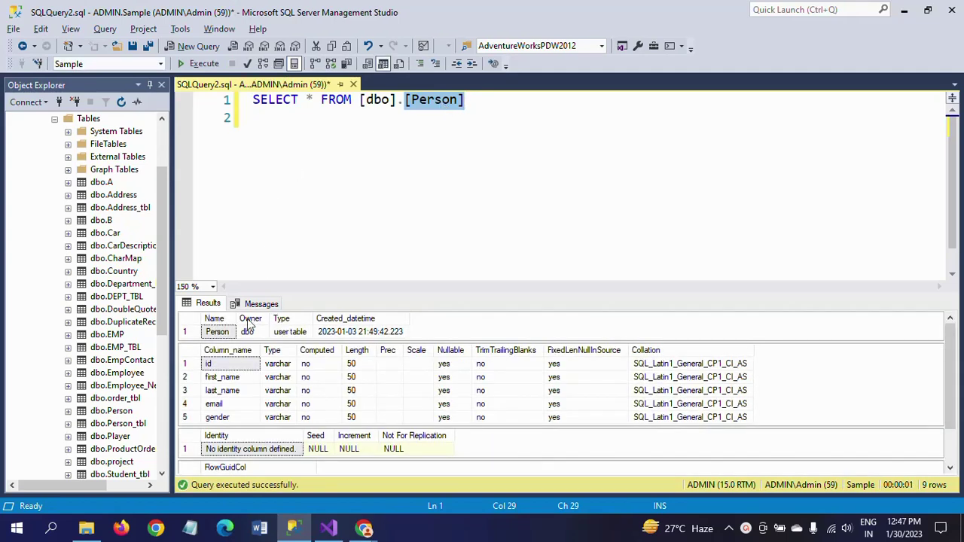
click(236, 376)
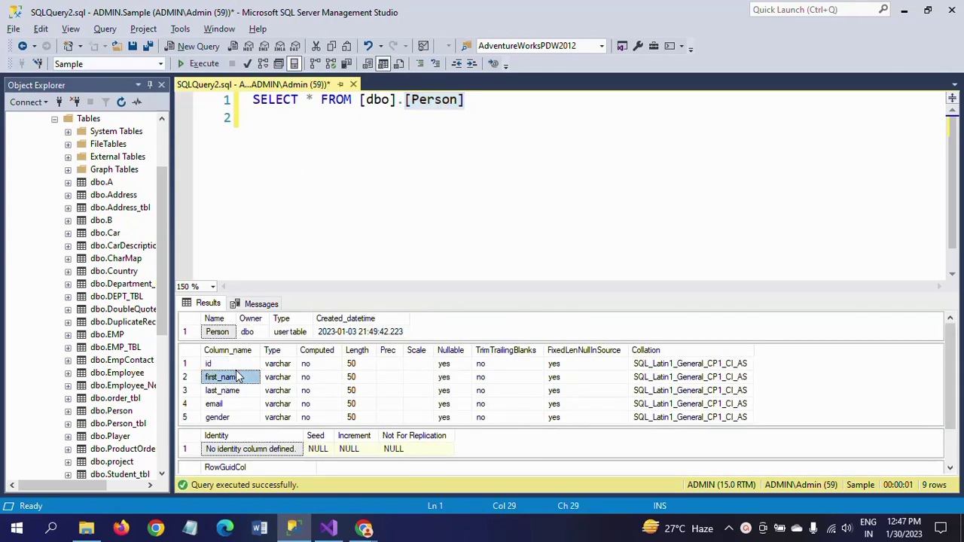
key(F5)
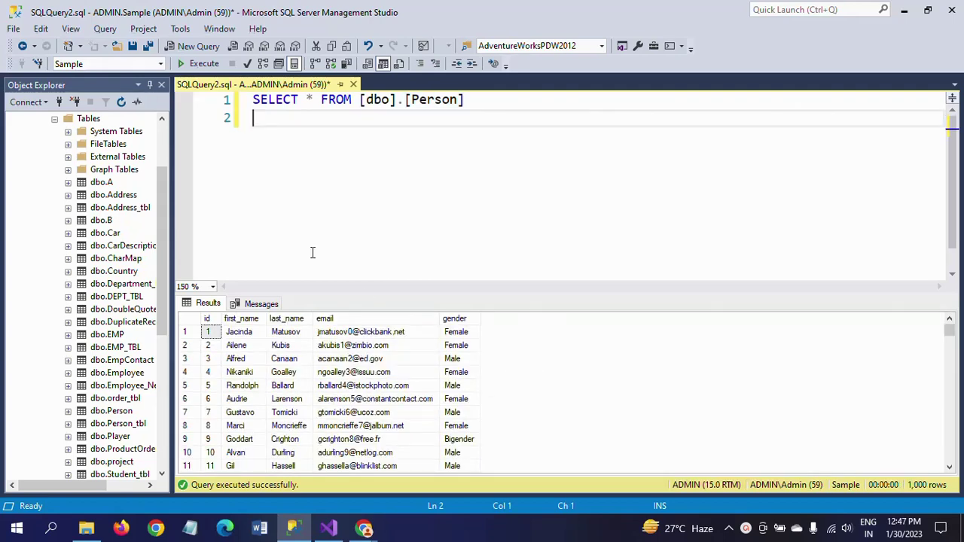
Add a second query, SELECT * FROM [dbo].[Person] WHERE id%2=0, and execute only that query.
key(Return)
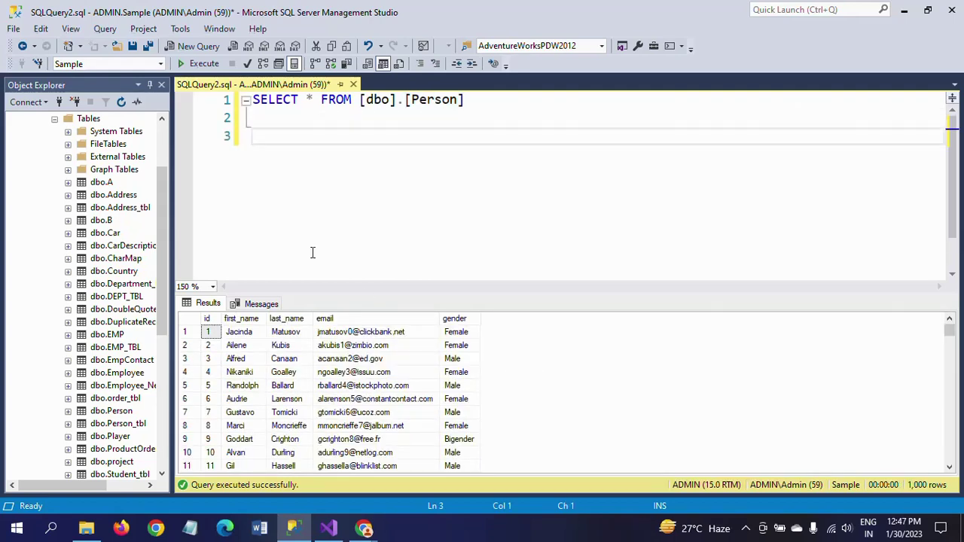
key(shift+Up)
key(shift+Up)
key(ctrl+c)
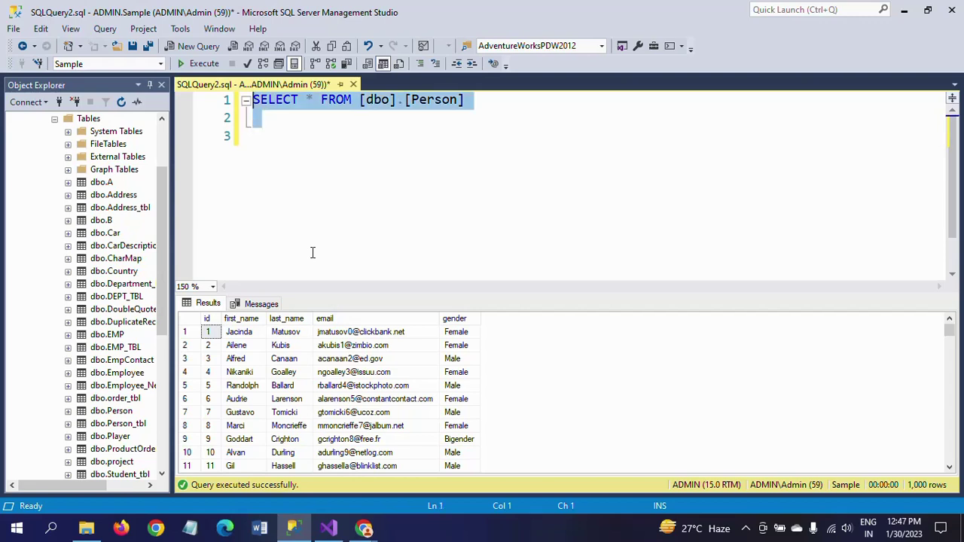
click(312, 253)
key(ctrl+v)
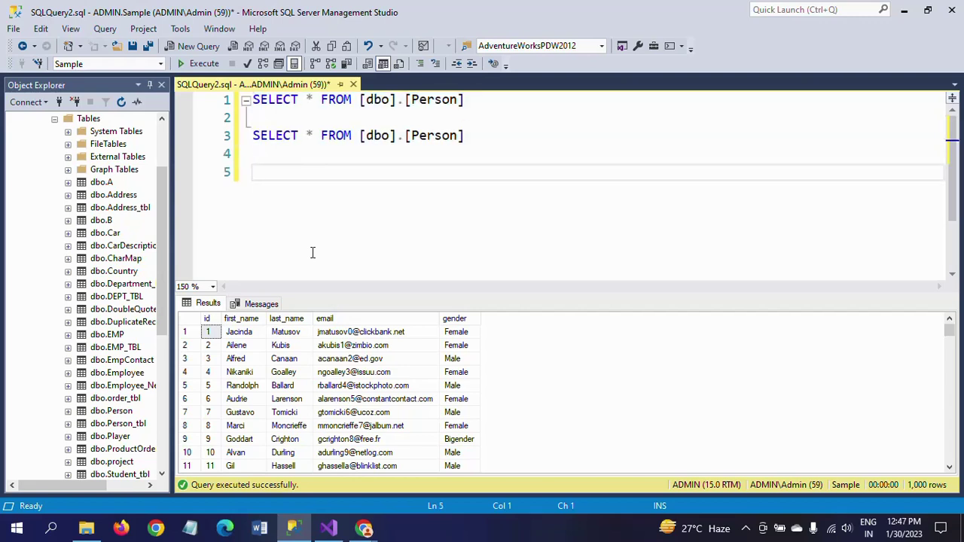
key(Up)
text(WHE)
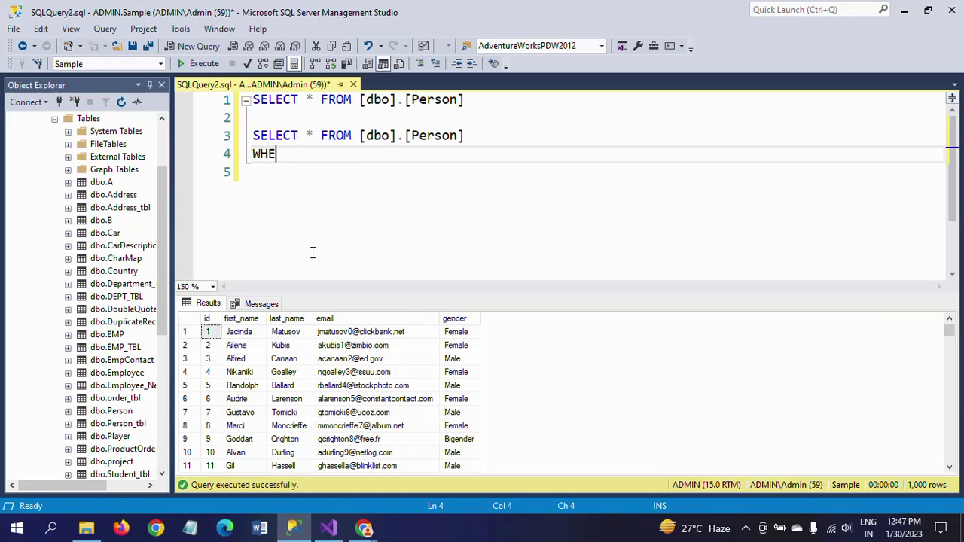
text(RE id%2=0)
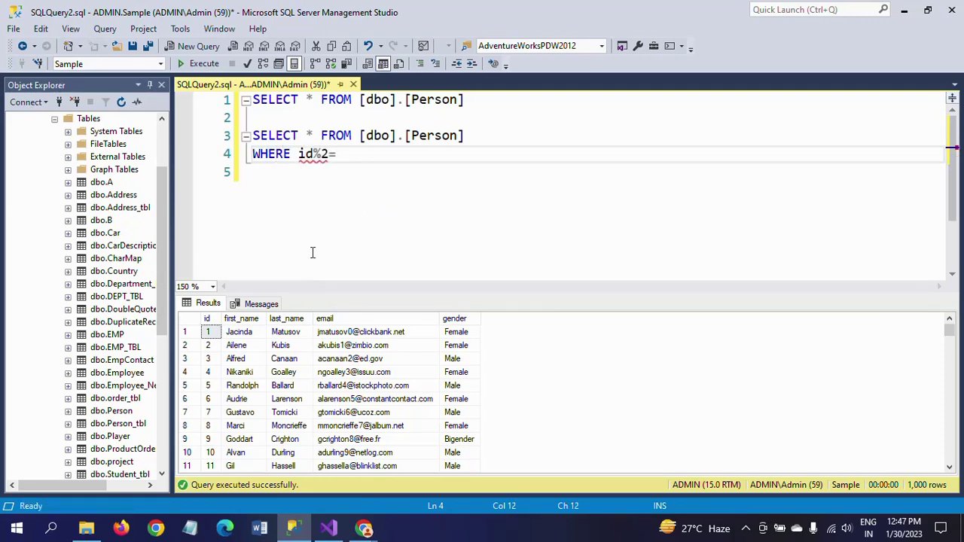
key(shift+Up)
key(shift+Up)
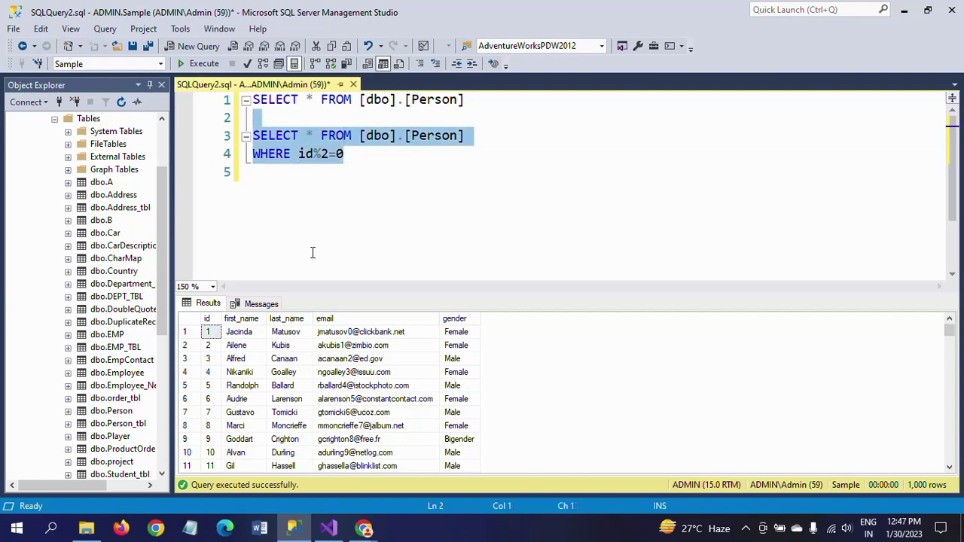
click(202, 65)
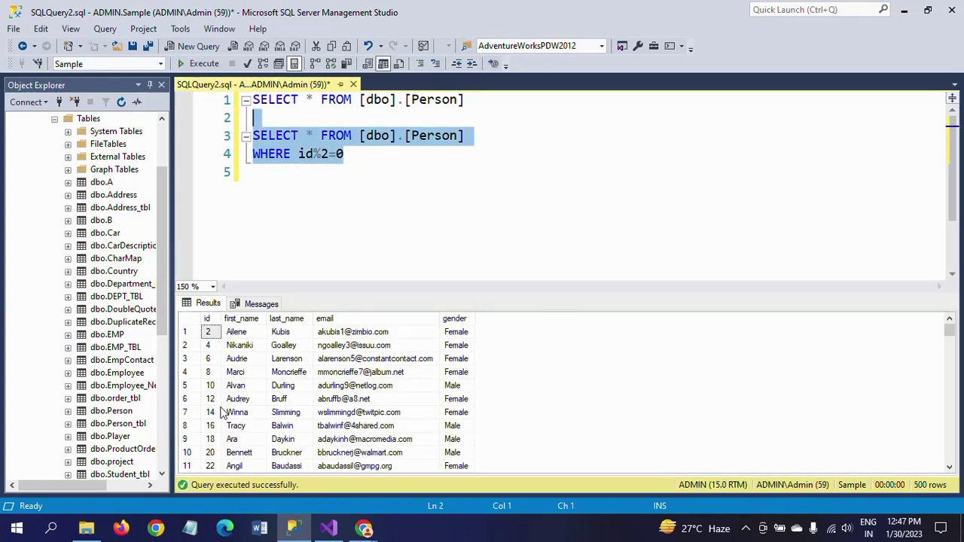
Change the second query's filter to id%2=1 and execute only that query.
click(362, 156)
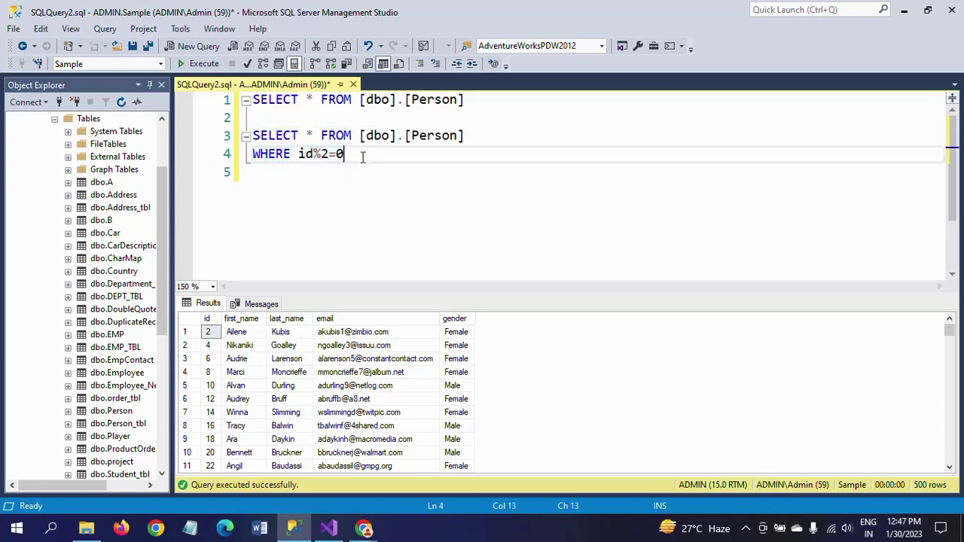
text(1)
key(shift+Up)
key(shift+Up)
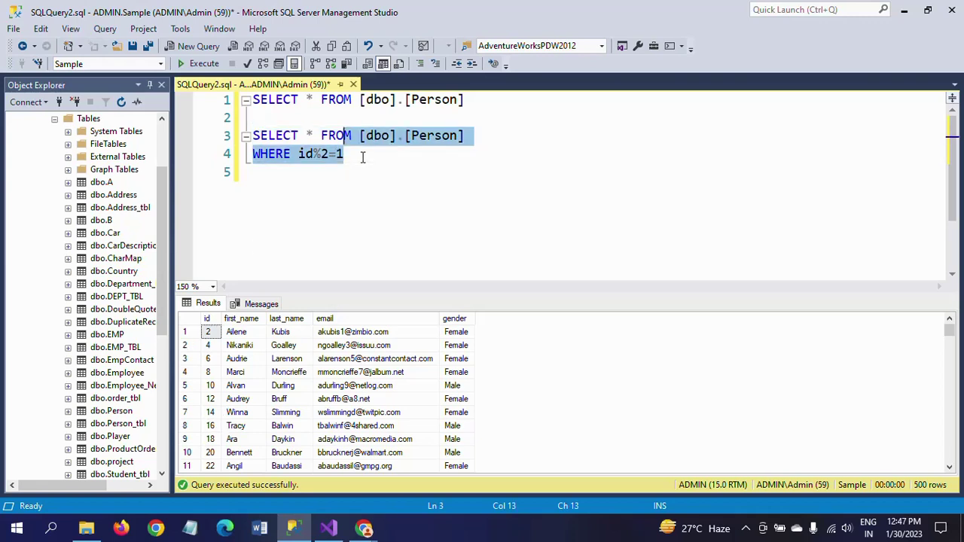
click(205, 66)
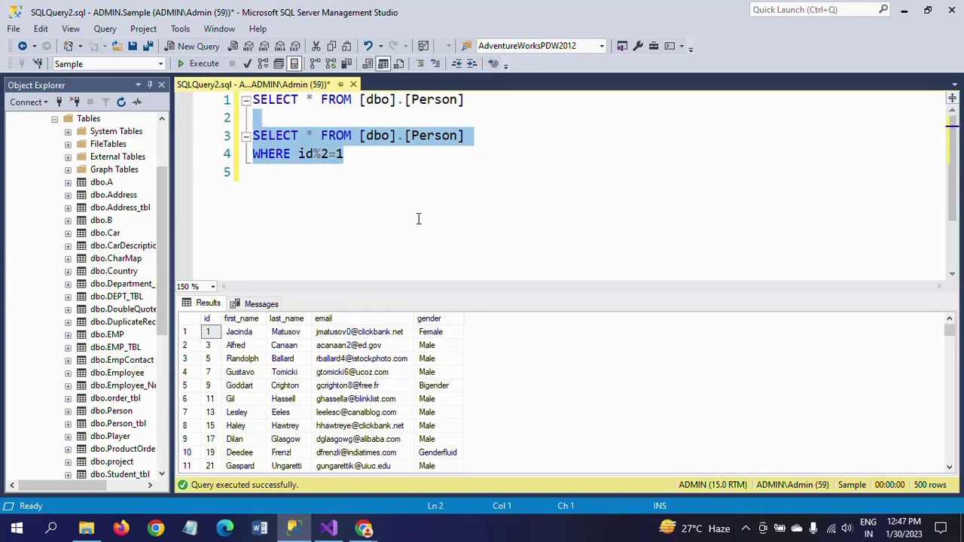
Delete the filtered query and run the remaining unfiltered SELECT on the Person table.
key(Delete)
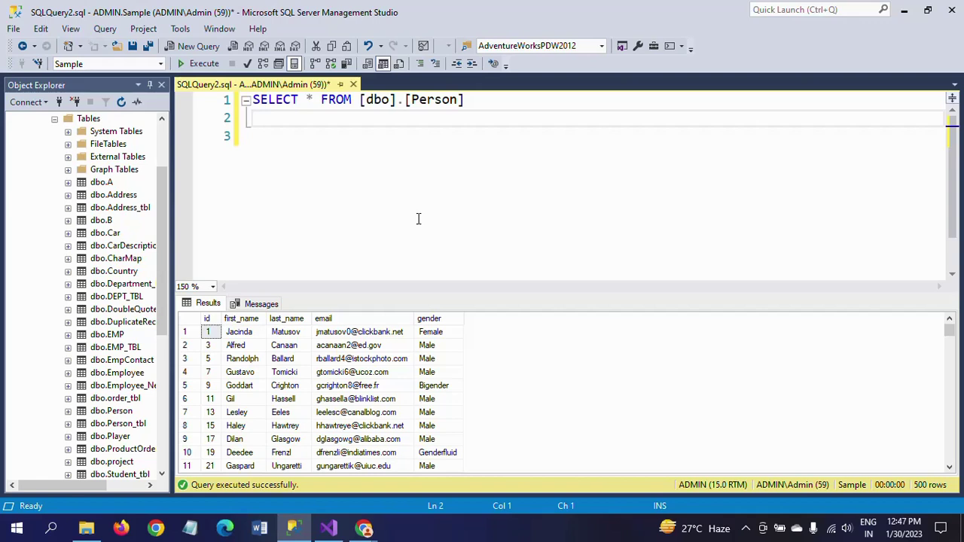
click(197, 64)
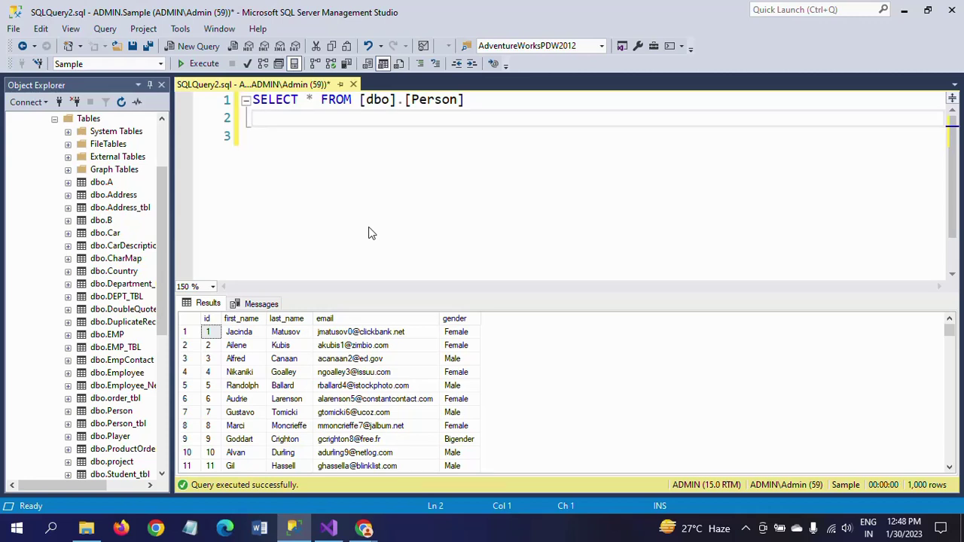
Switch to Visual Studio, add a Data Flow Task to Package11, and open its data flow.
click(328, 527)
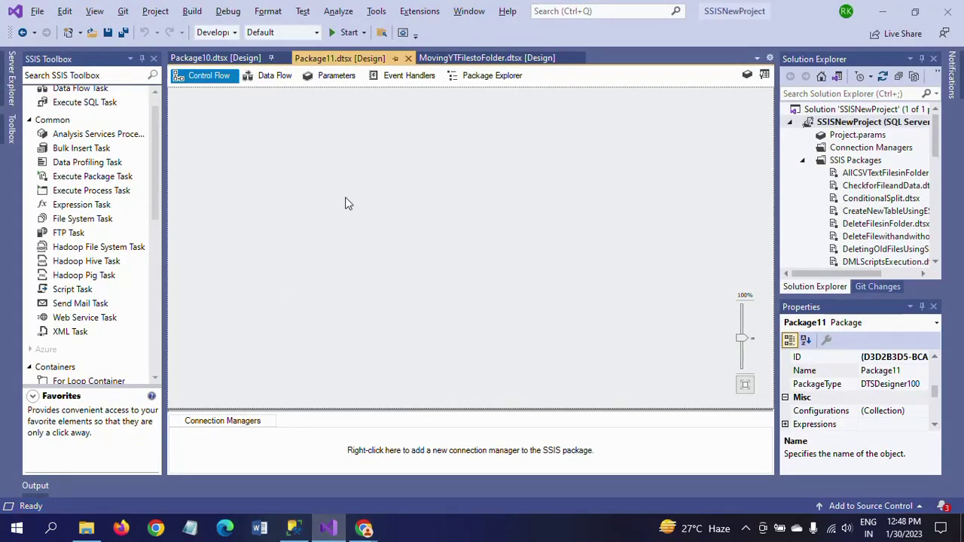
scroll(143, 109, up, 1)
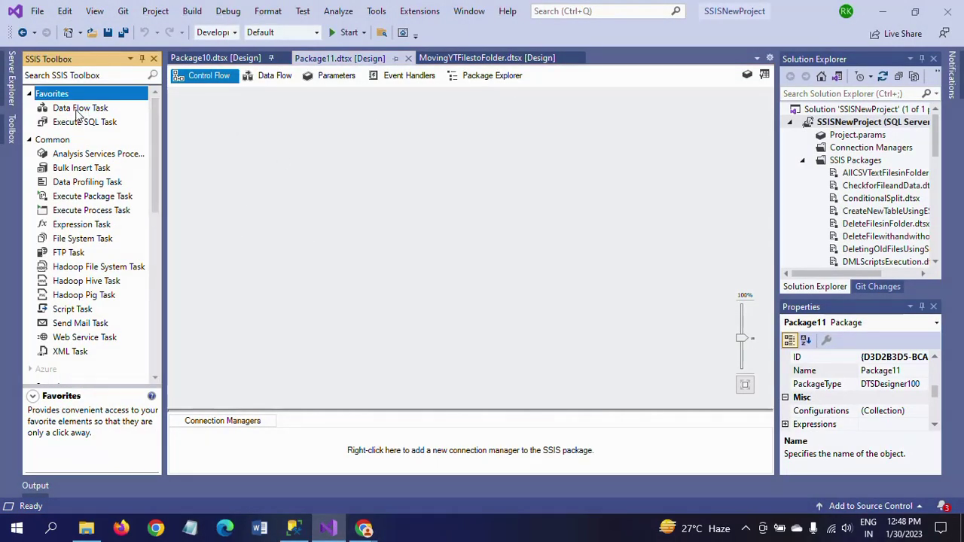
double_click(79, 109)
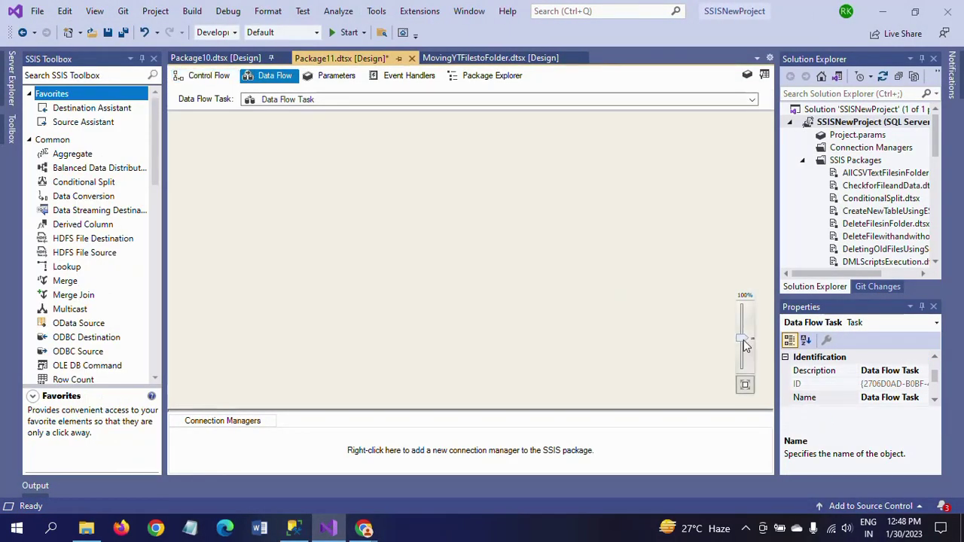
Add an OLE DB Source to the data flow and assign it the ADMIN.Sample connection.
drag(744, 343, 744, 337)
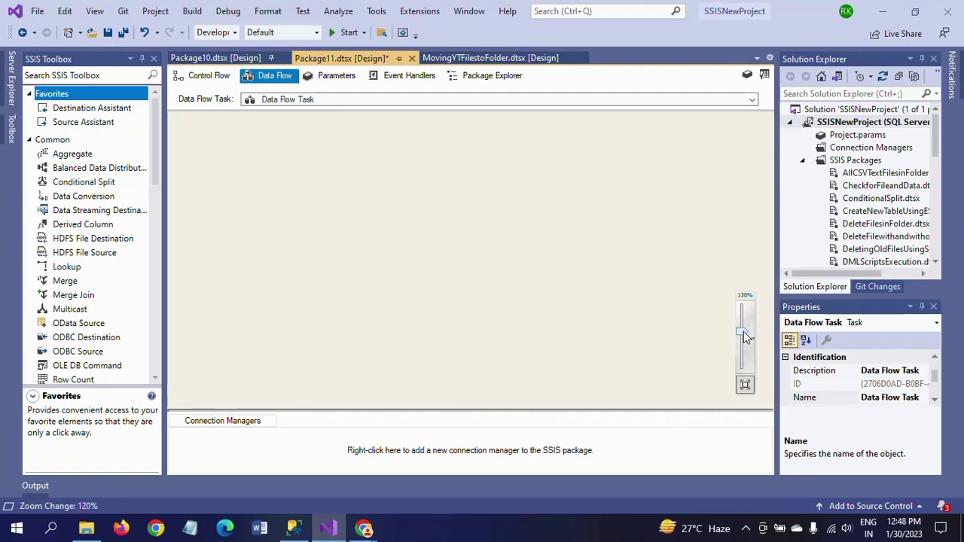
scroll(152, 290, down, 12)
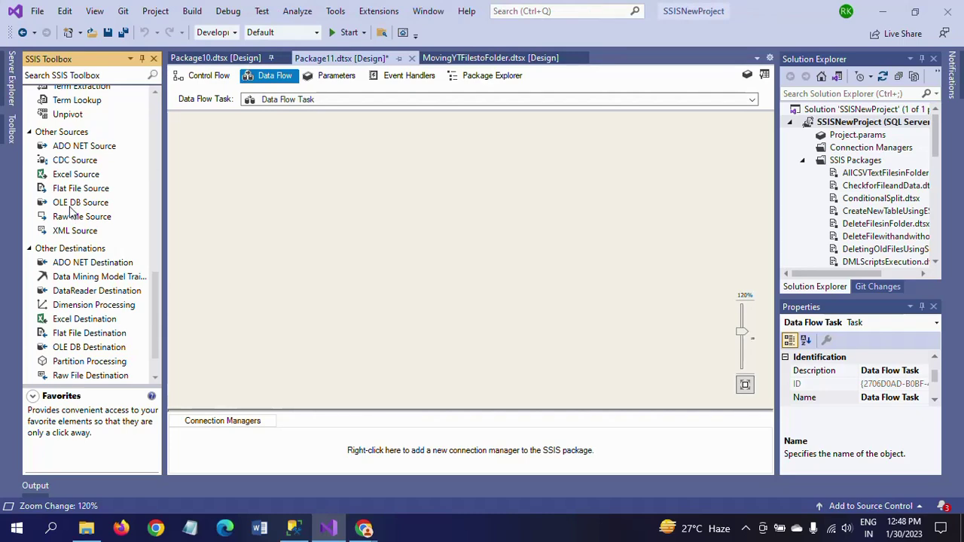
drag(71, 204, 357, 153)
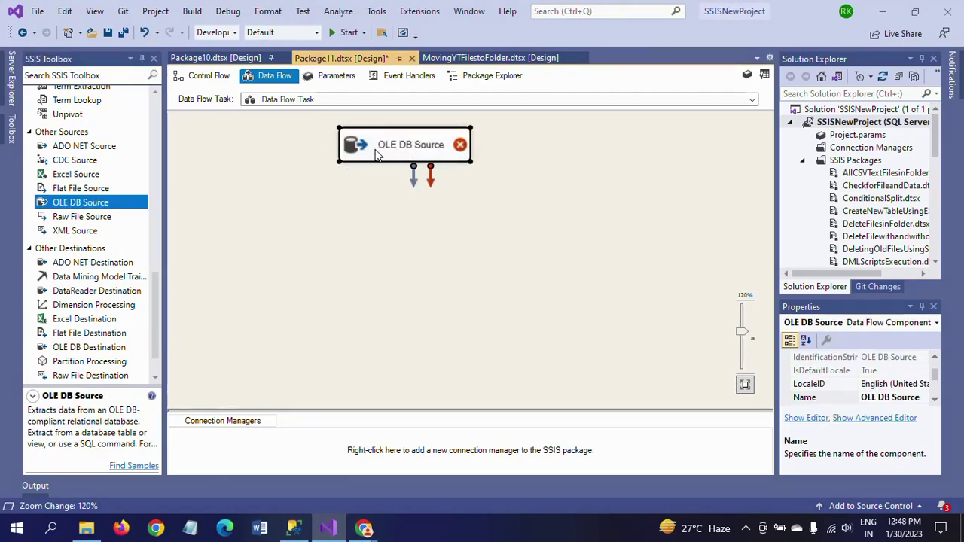
double_click(377, 156)
click(692, 187)
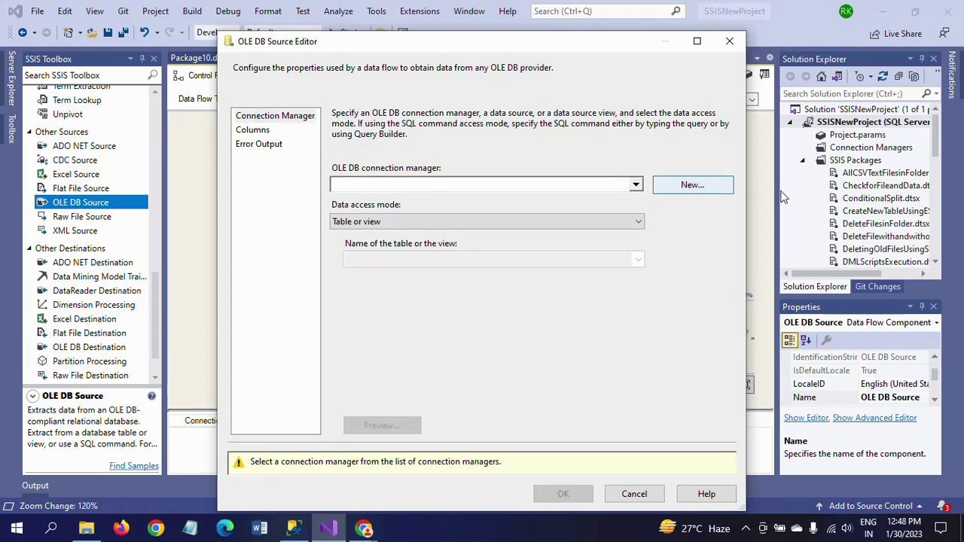
click(330, 212)
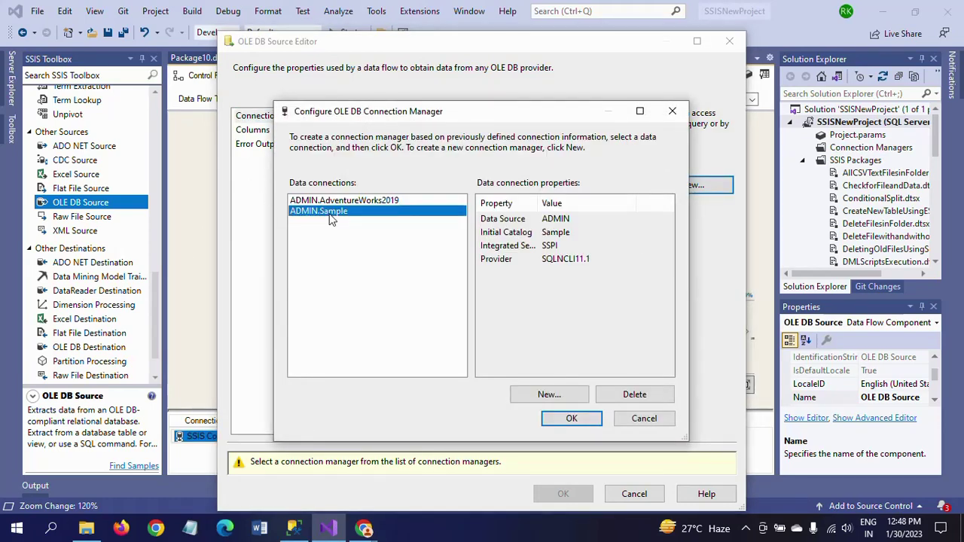
click(582, 419)
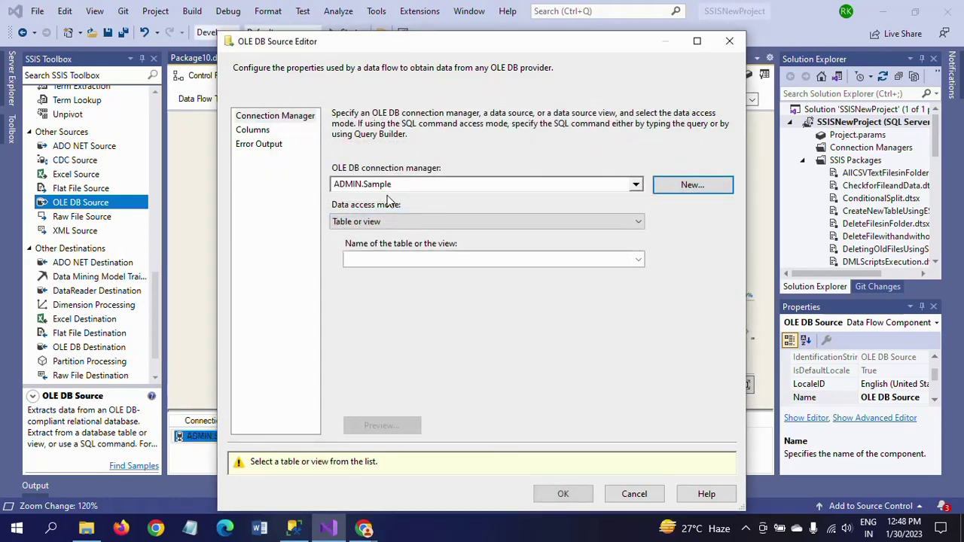
Set the OLE DB Source's table to [dbo].[Person], load its columns, and accept the configuration.
click(638, 260)
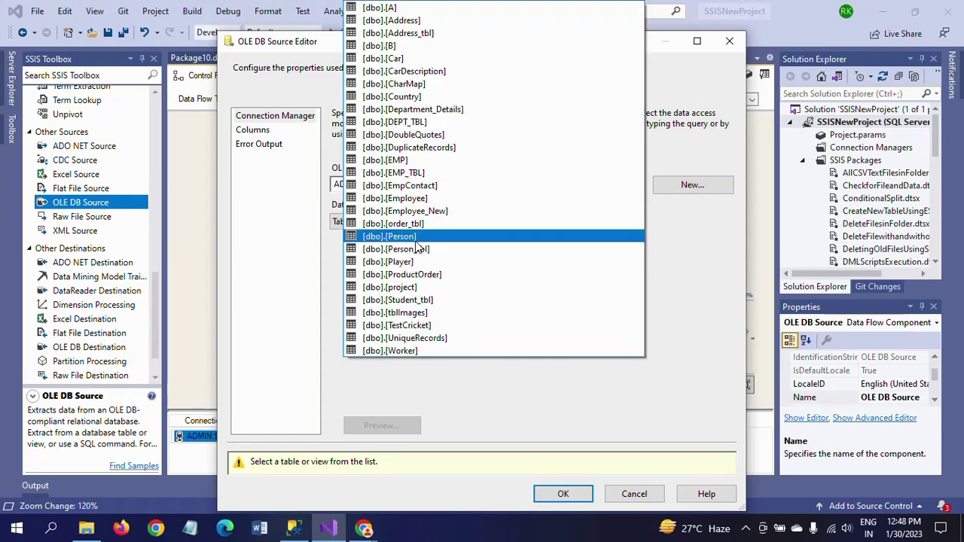
click(452, 233)
click(254, 131)
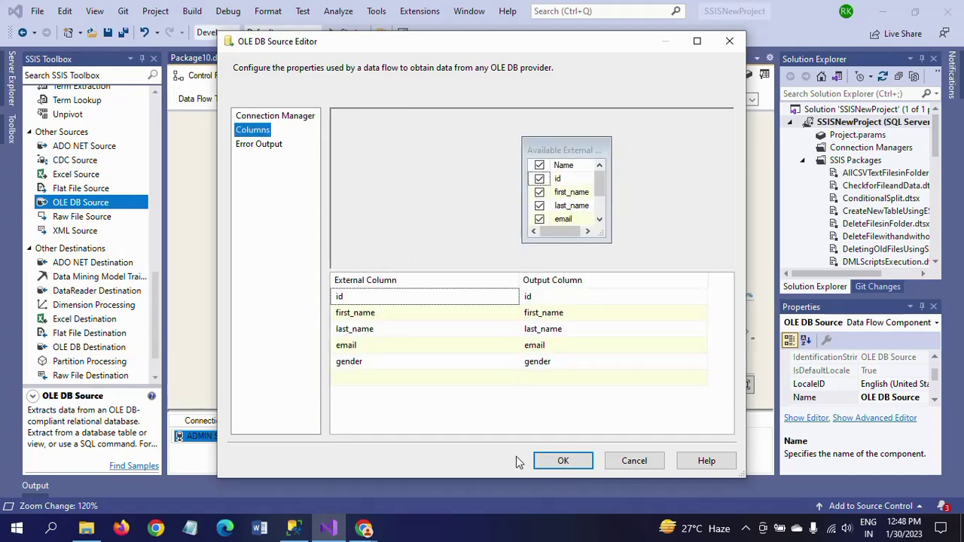
click(570, 465)
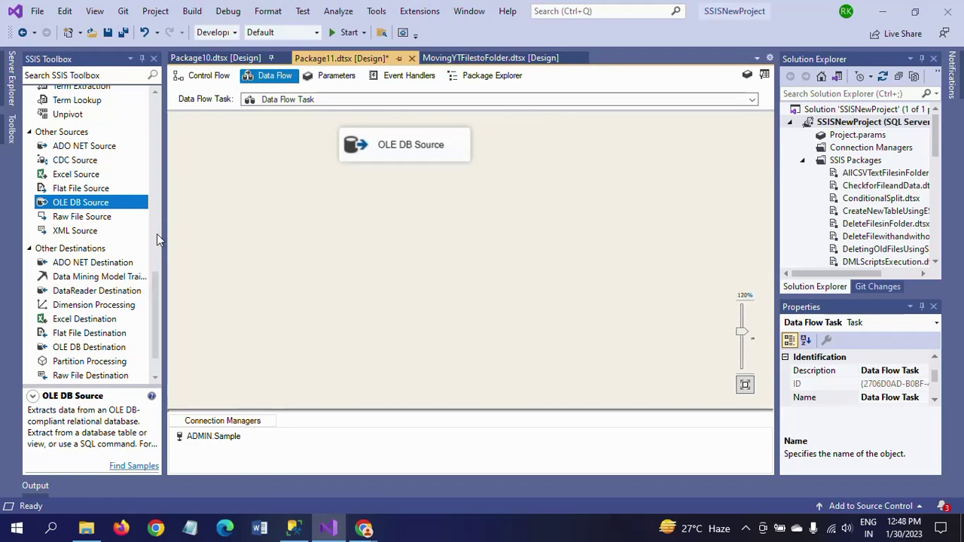
Add a Conditional Split transformation to the data flow and select it.
scroll(155, 226, up, 15)
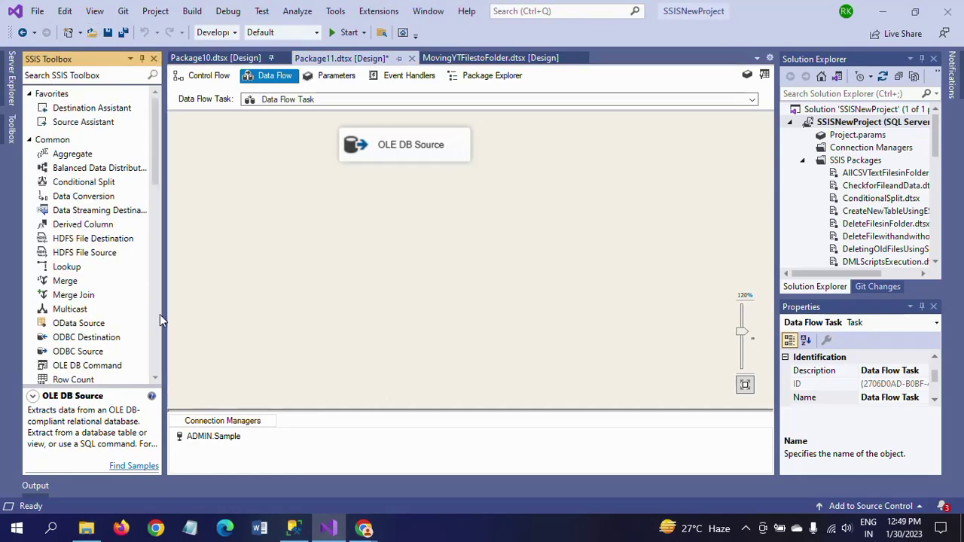
scroll(138, 173, down, 2)
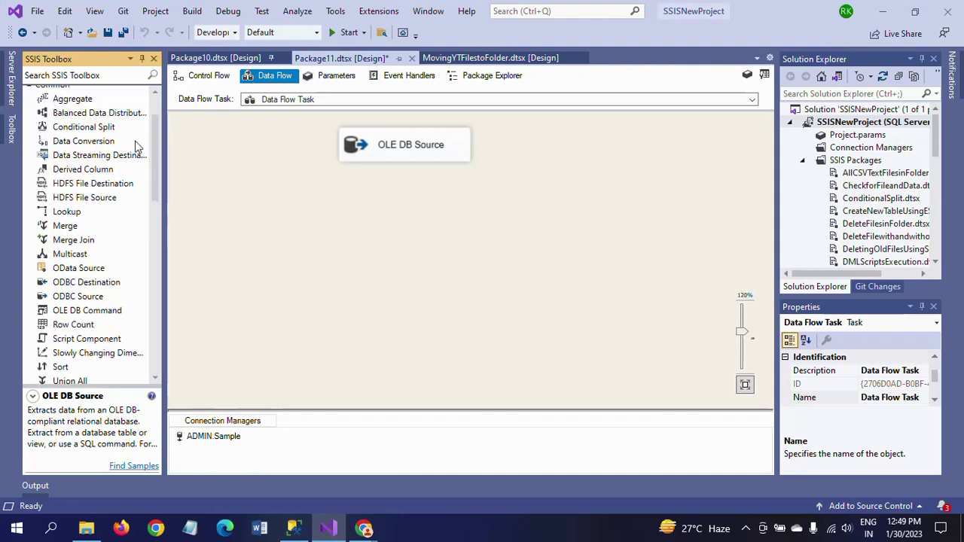
double_click(76, 127)
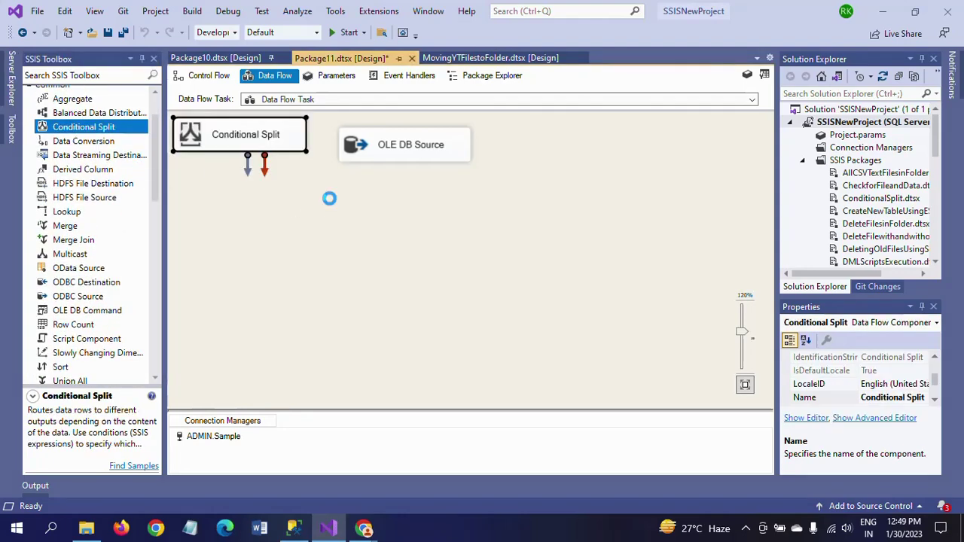
key(Delete)
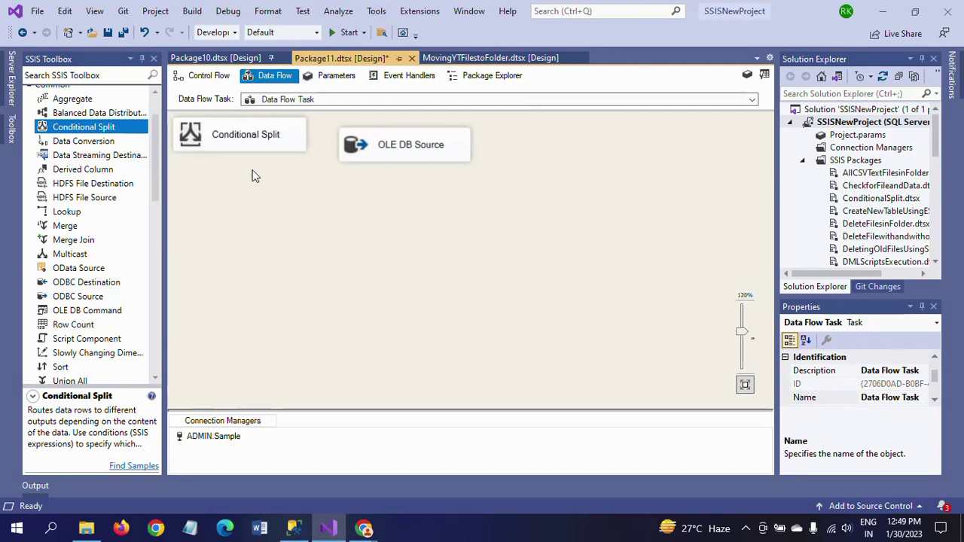
click(249, 138)
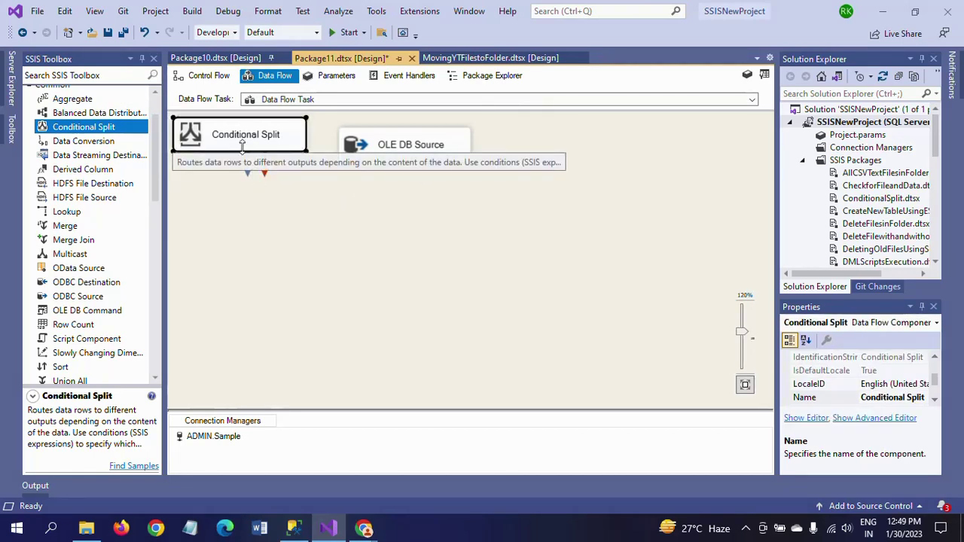
Place the Conditional Split below the OLE DB Source and connect the source's output to it.
drag(241, 144, 410, 217)
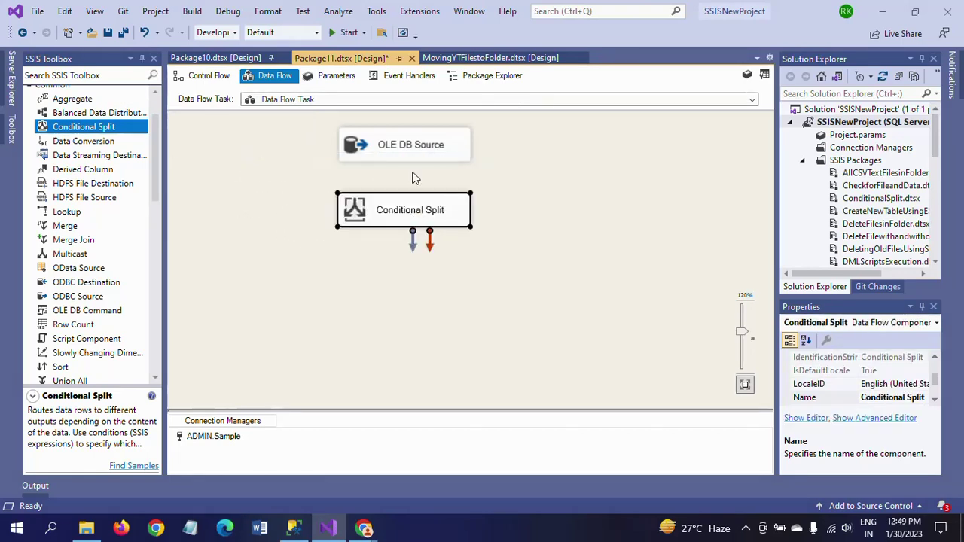
click(409, 151)
drag(413, 175, 418, 217)
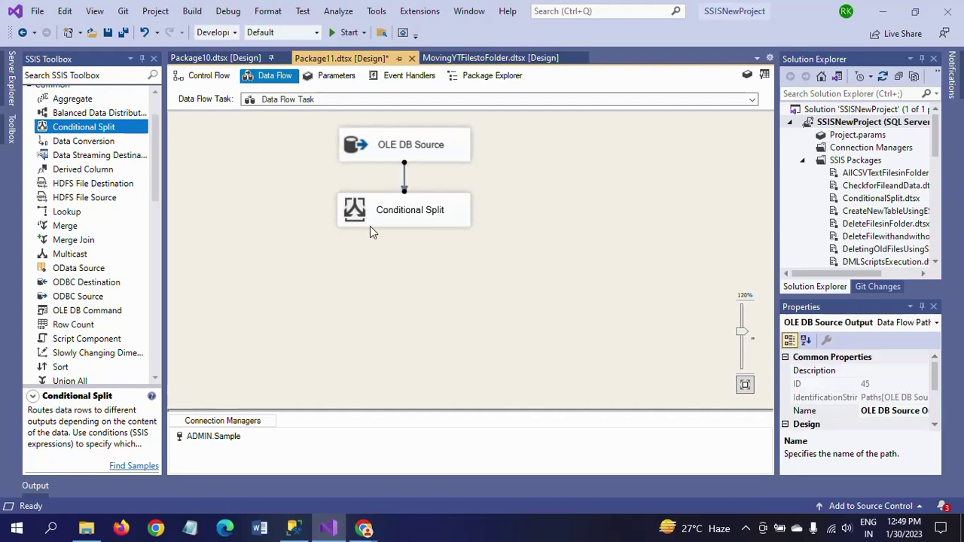
Open the Conditional Split's configuration and add a case on the id column with the condition [id]%2==0.
double_click(366, 220)
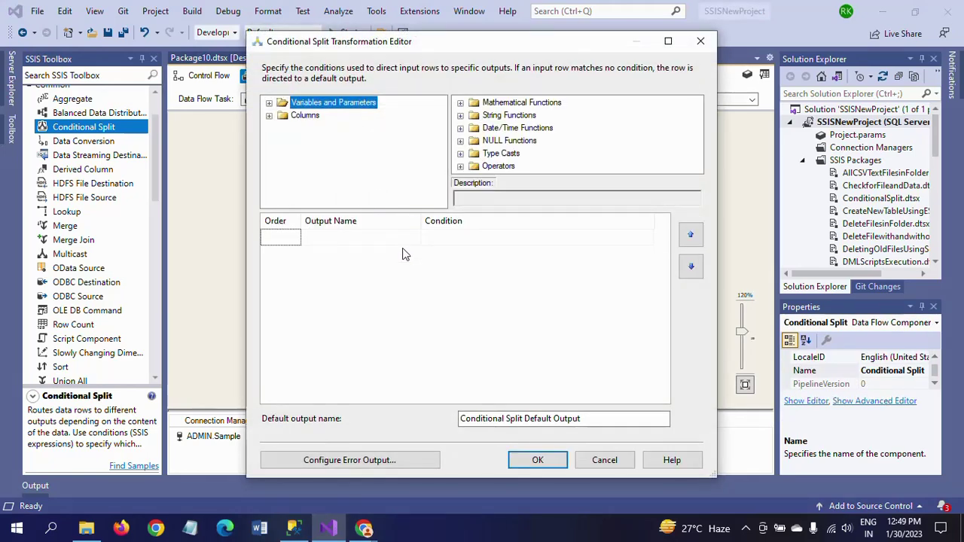
click(269, 115)
click(307, 129)
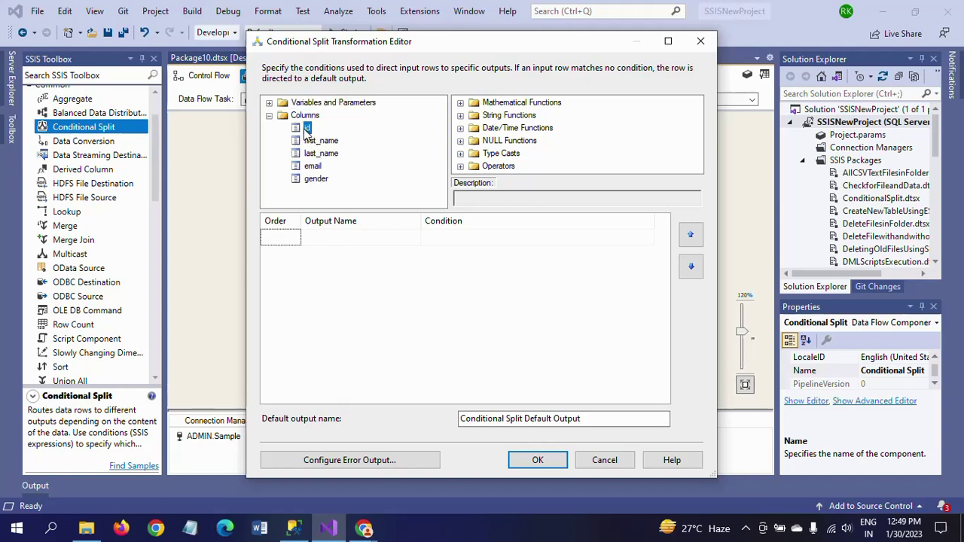
drag(307, 130, 454, 246)
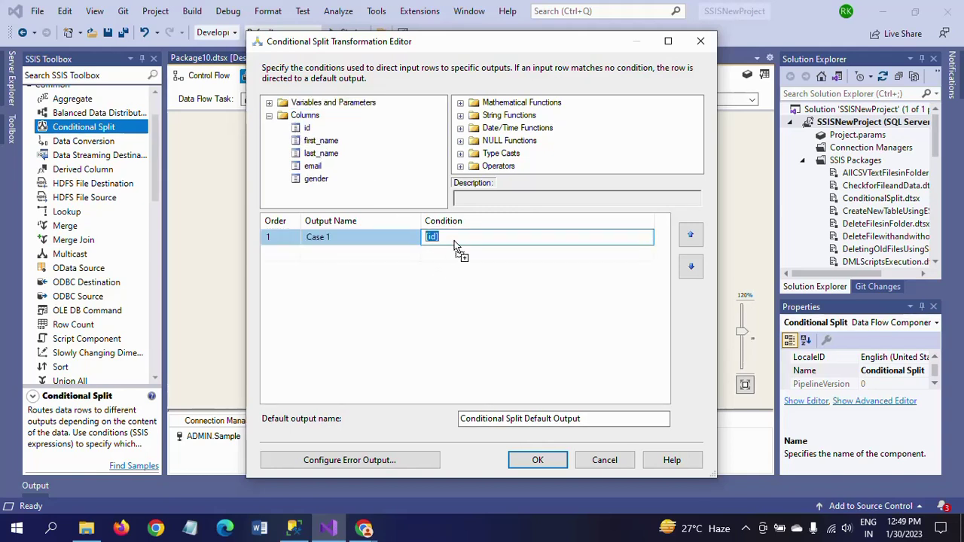
click(464, 238)
text(%2==0)
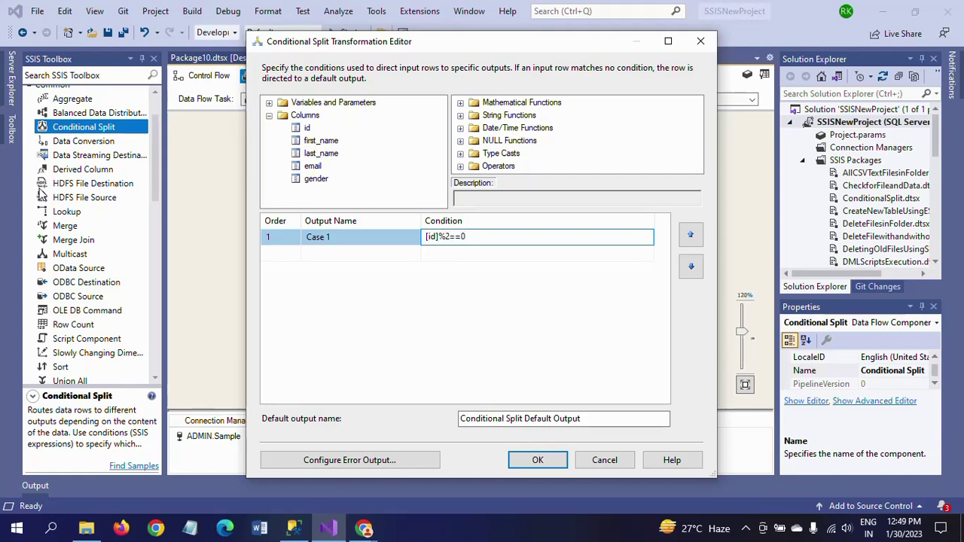
click(314, 240)
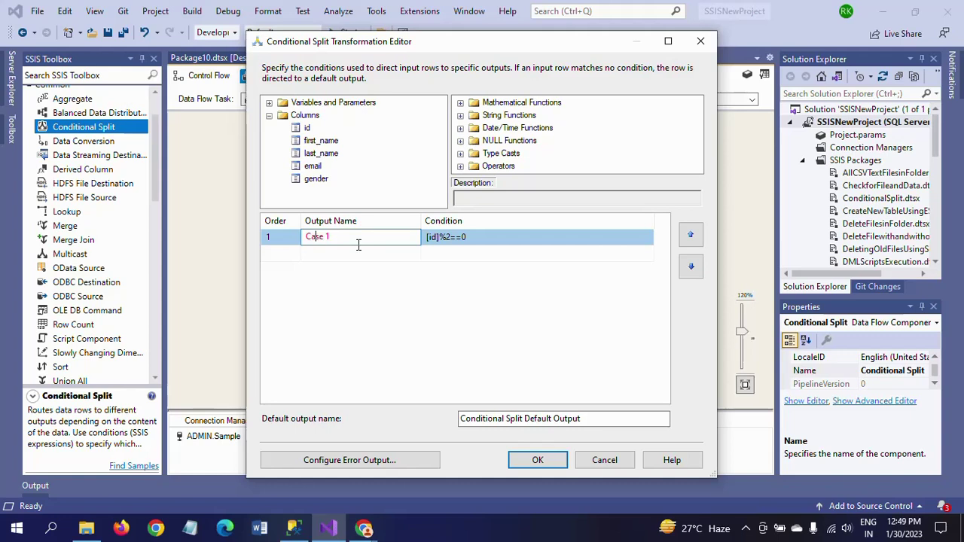
click(509, 243)
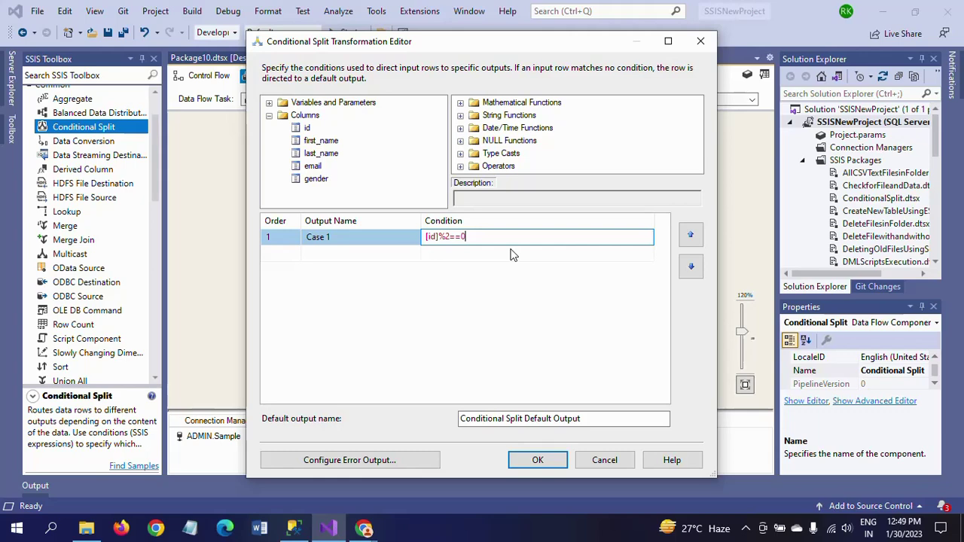
Check the Person table query in SQL Server Management Studio and return to Visual Studio.
click(293, 528)
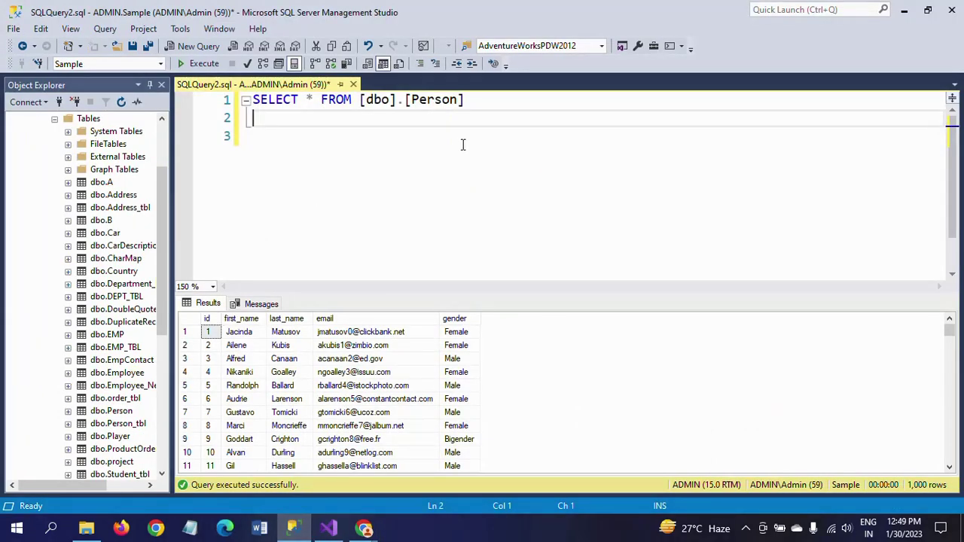
click(437, 99)
double_click(437, 99)
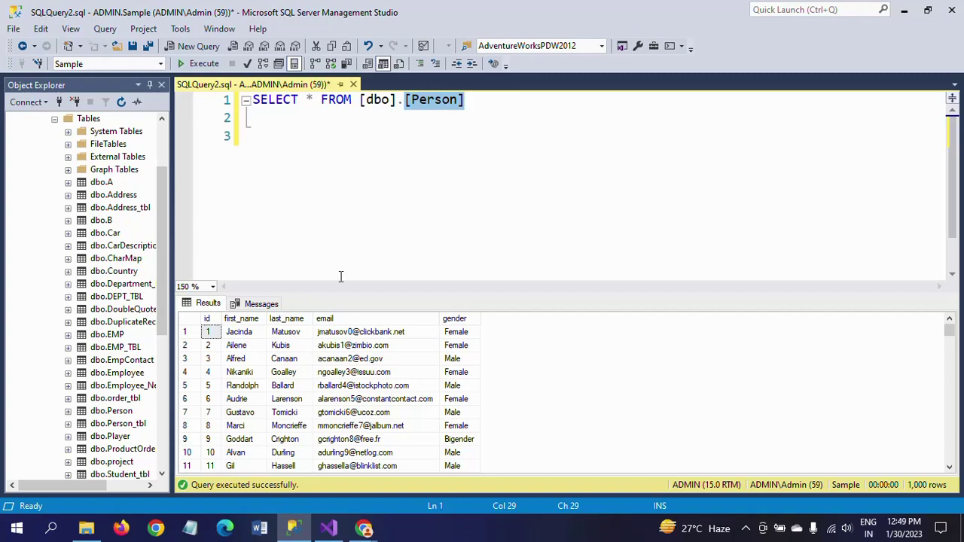
key(alt+Tab)
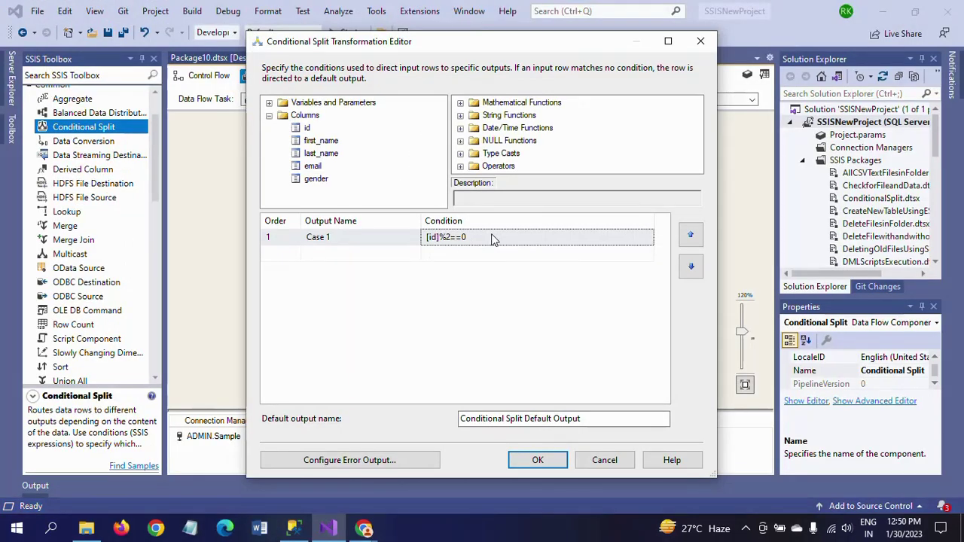
Cast the id column to an integer in the split condition, making it (DT_I4)[id]%2==0.
click(491, 238)
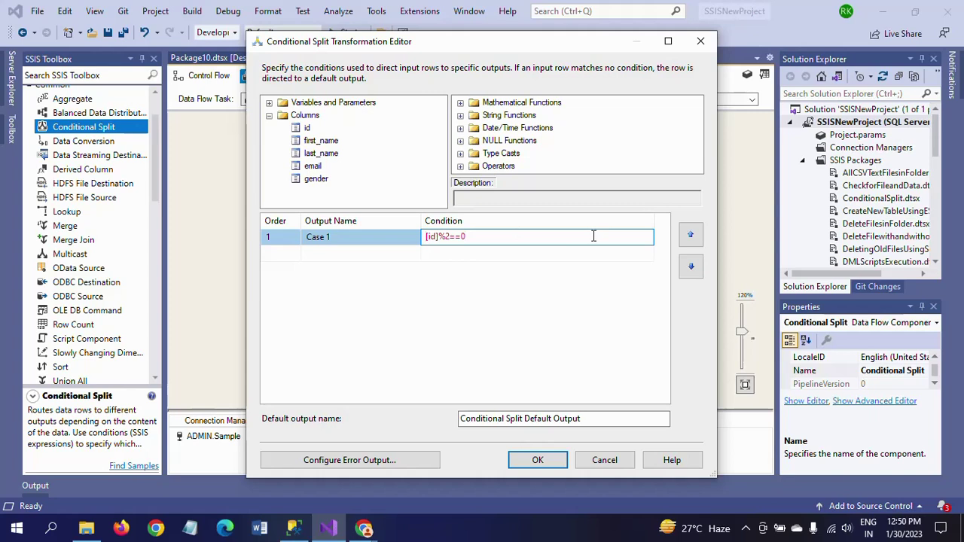
text((DT_I4))
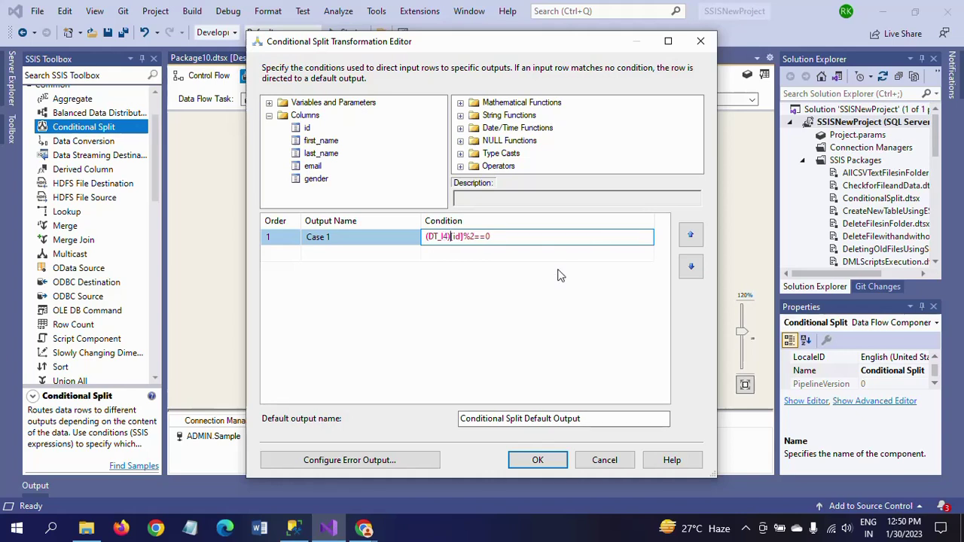
click(342, 240)
click(538, 238)
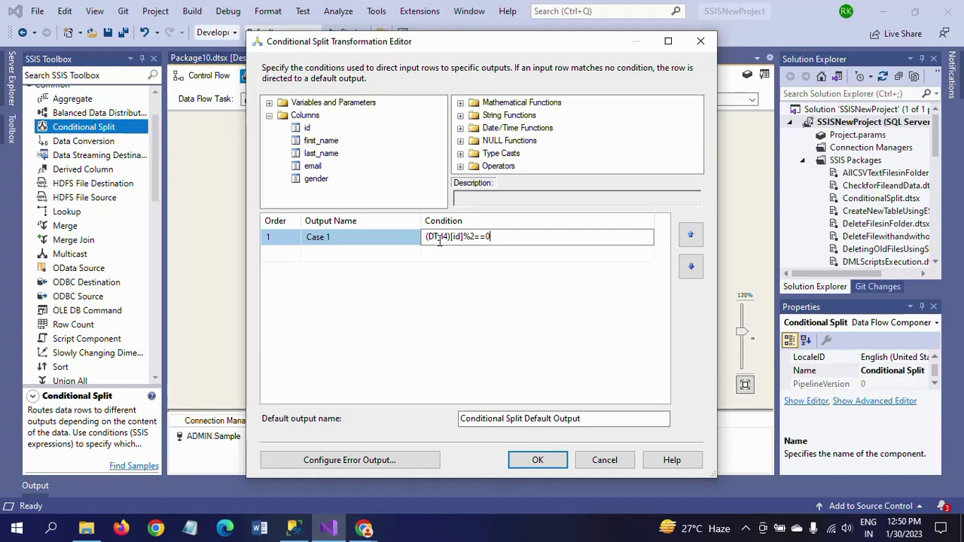
Rename the output of the first split case to EvenReport.
click(380, 237)
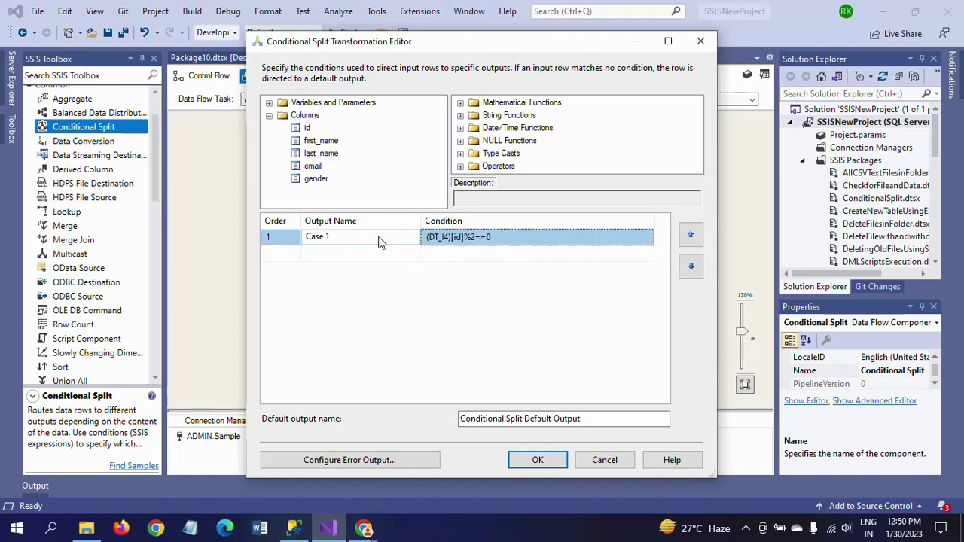
key(BackSpace)
key(BackSpace)
key(BackSpace)
key(BackSpace)
key(BackSpace)
key(BackSpace)
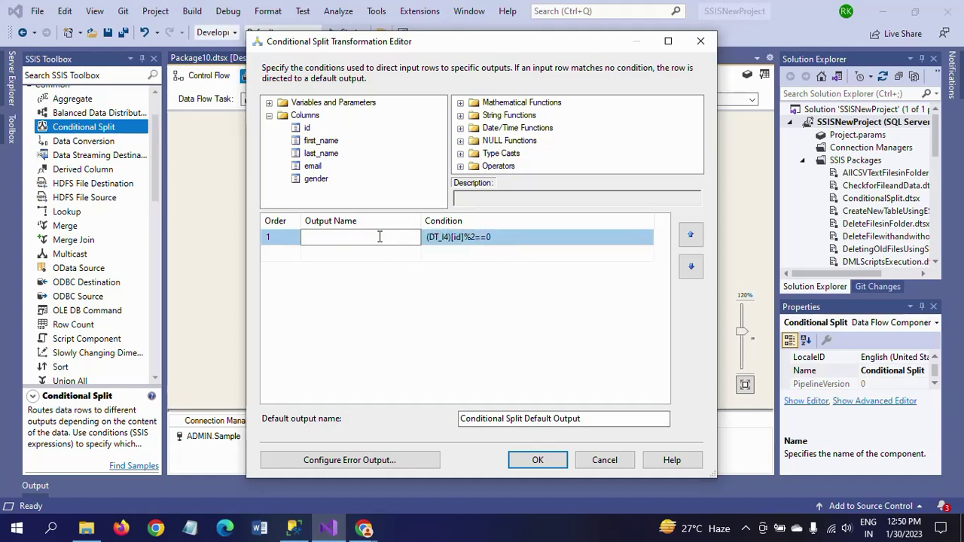
text(EvenReport)
key(Return)
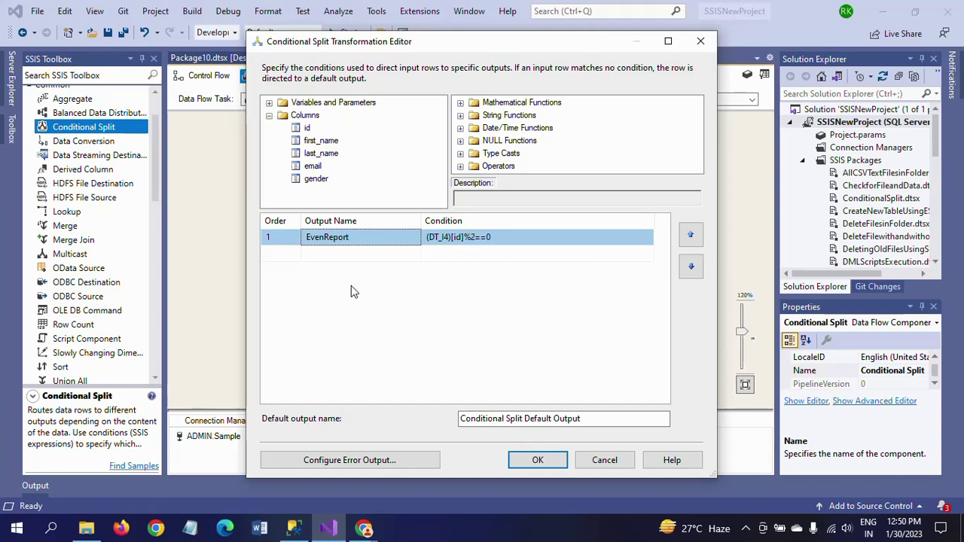
Set the default output name to OddReport and accept the Conditional Split configuration.
click(572, 419)
key(ctrl+a)
key(BackSpace)
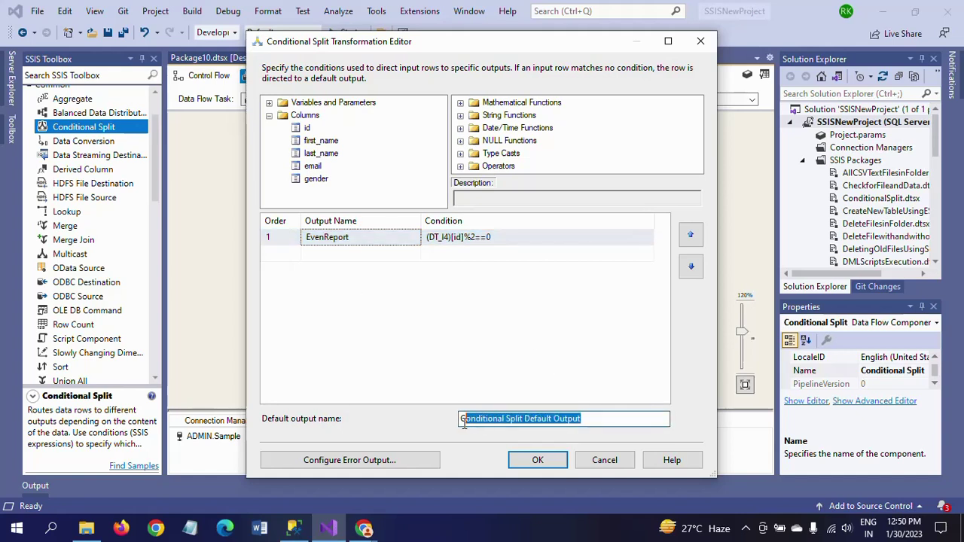
text(O)
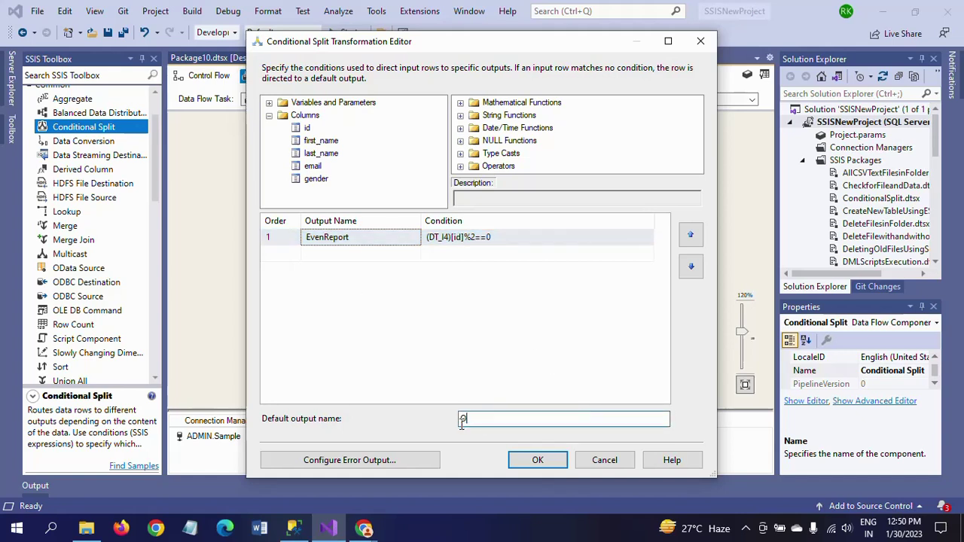
text(ddReport)
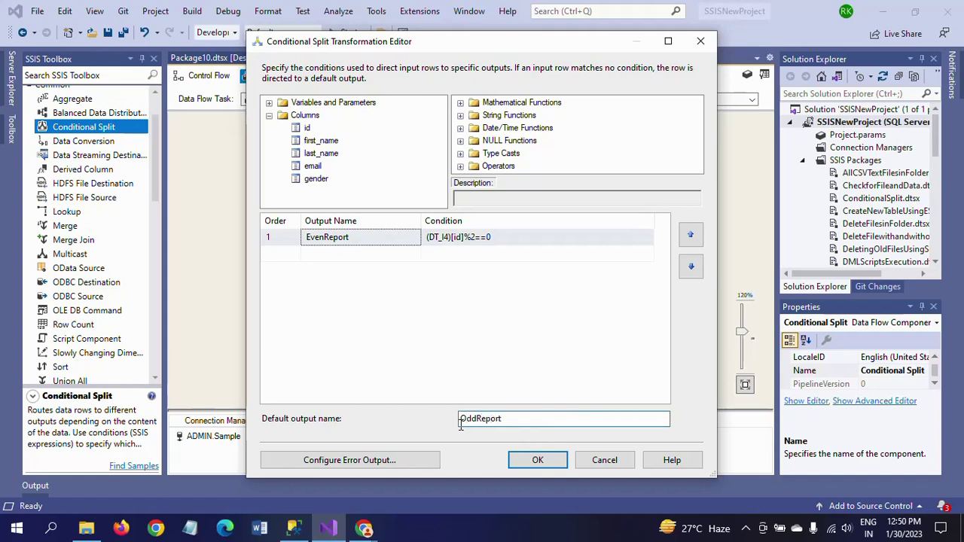
click(459, 347)
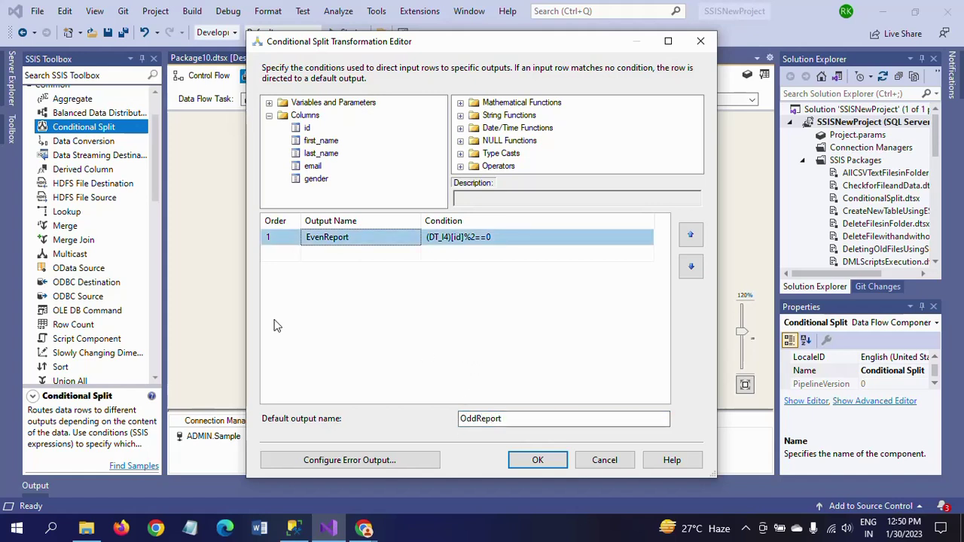
click(531, 462)
Add a Flat File Destination below the Conditional Split and delete the duplicate one overlapping the OLE DB Source.
click(339, 324)
click(413, 218)
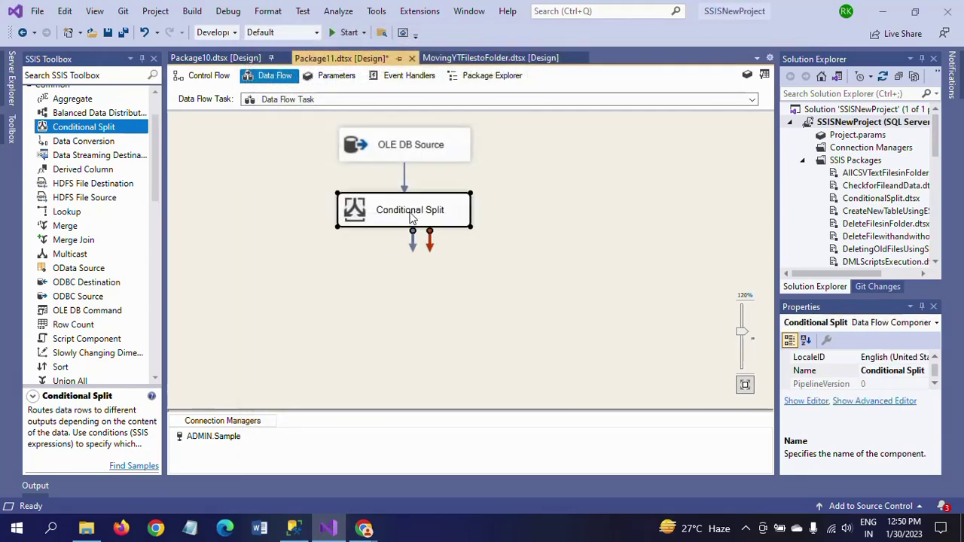
drag(413, 218, 417, 215)
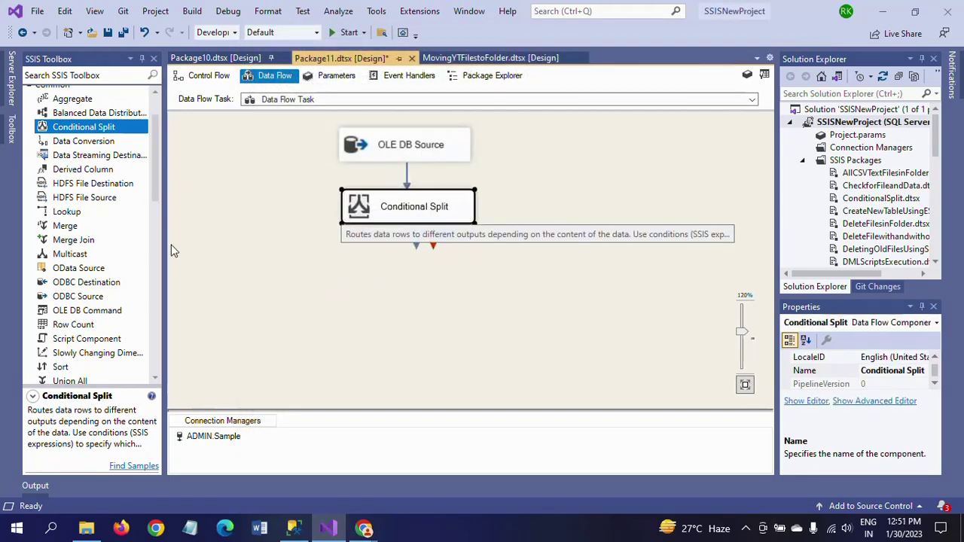
click(151, 271)
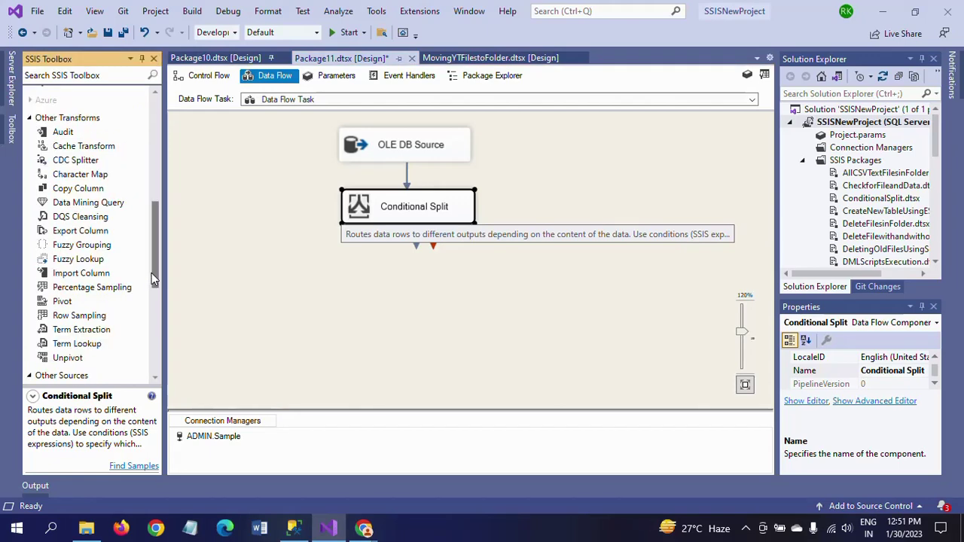
drag(152, 273, 151, 324)
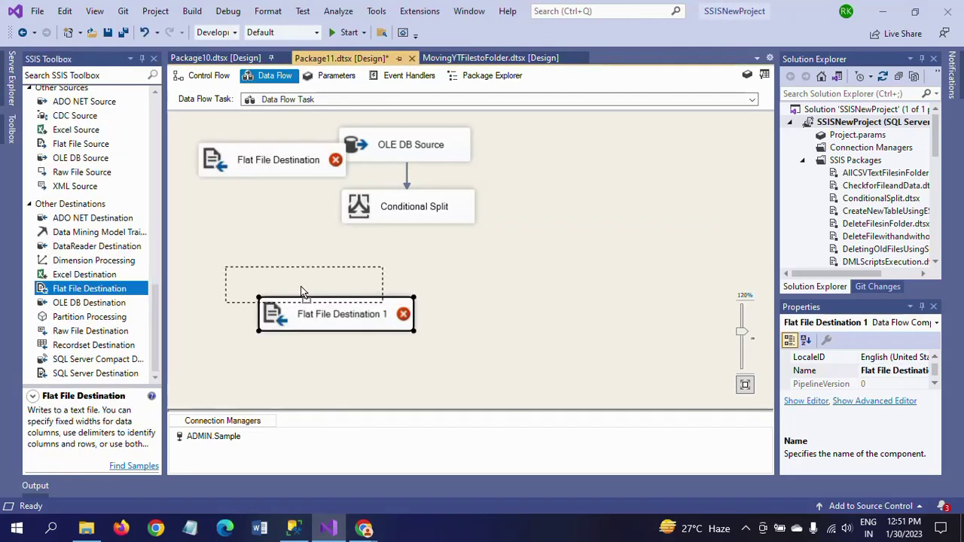
drag(300, 286, 294, 285)
click(282, 166)
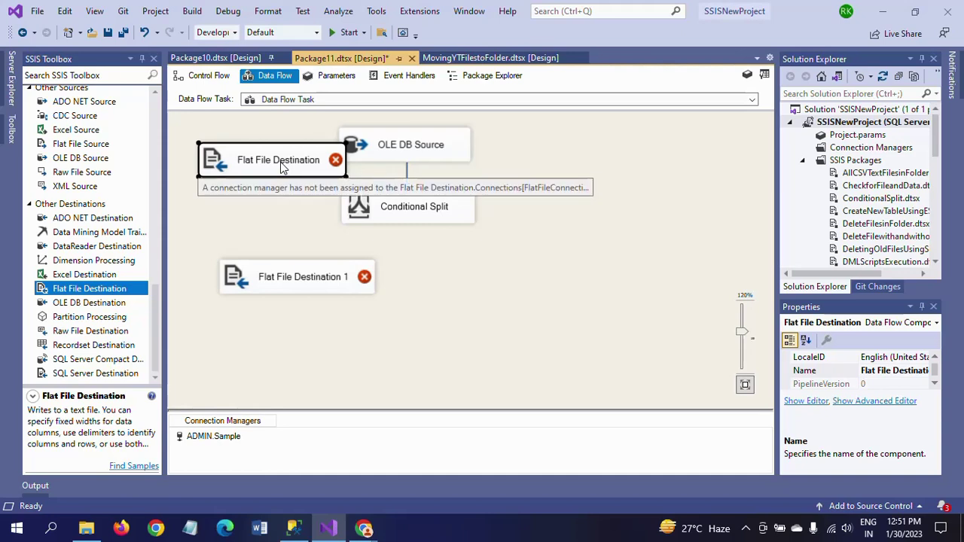
key(Delete)
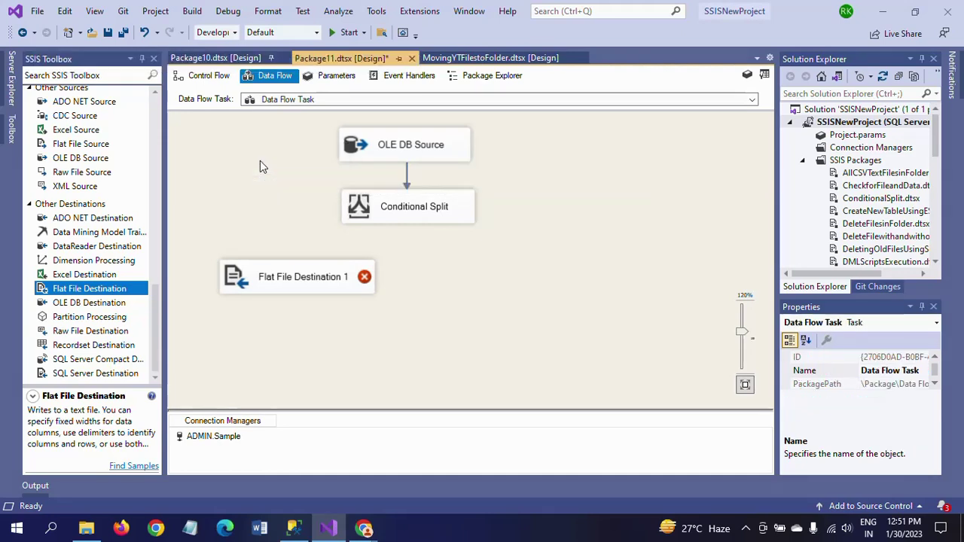
Connect the Conditional Split's EvenReport output to the Flat File Destination's input.
click(440, 210)
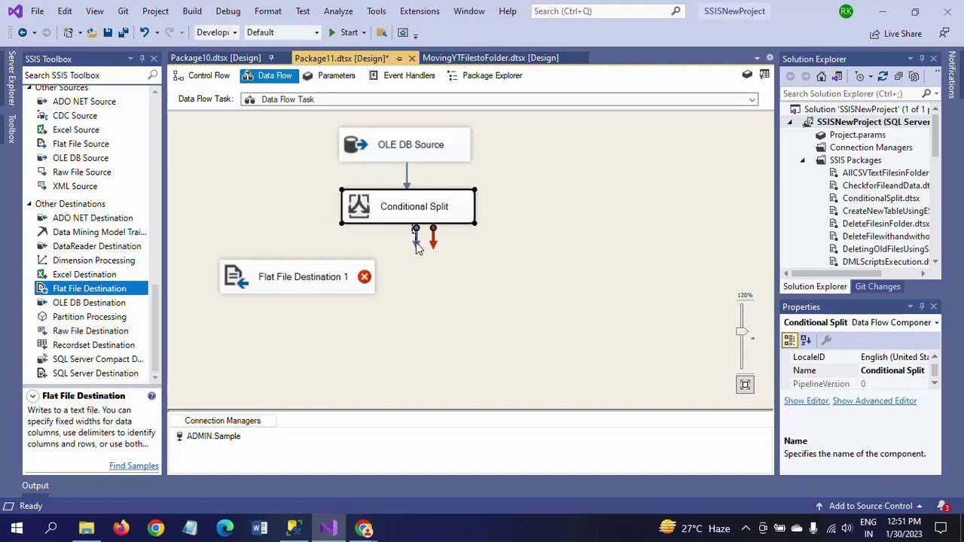
drag(416, 244, 288, 279)
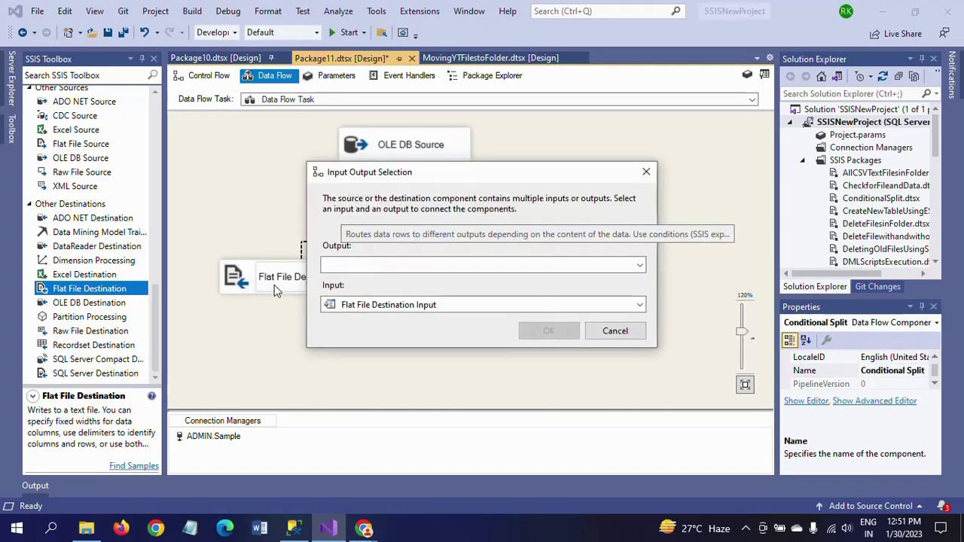
click(527, 265)
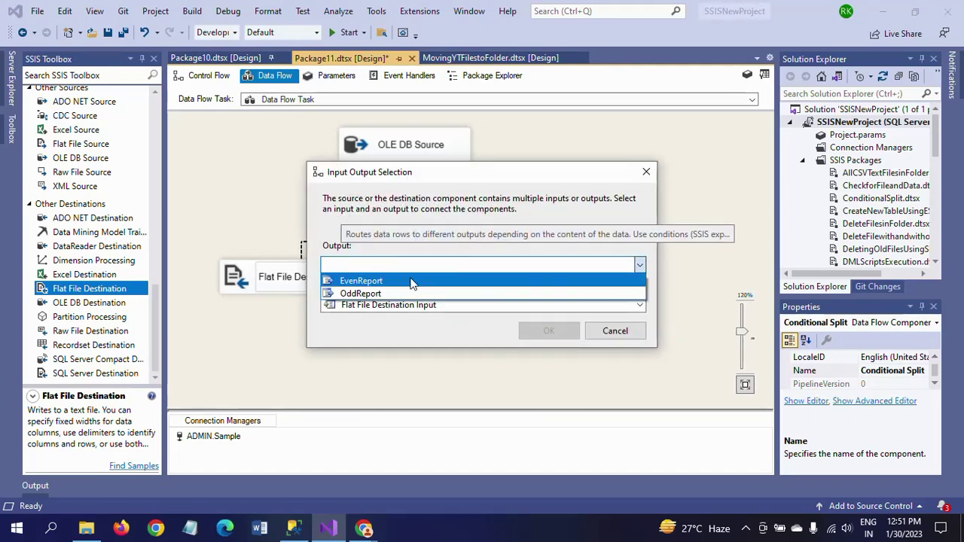
click(454, 278)
click(549, 331)
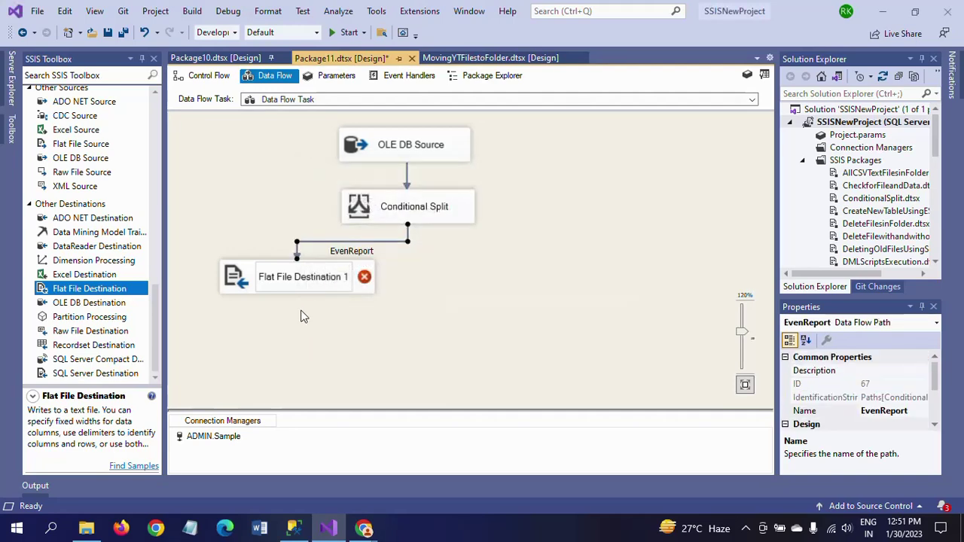
Start a new Delimited flat file connection manager for the Flat File Destination.
double_click(322, 279)
double_click(272, 280)
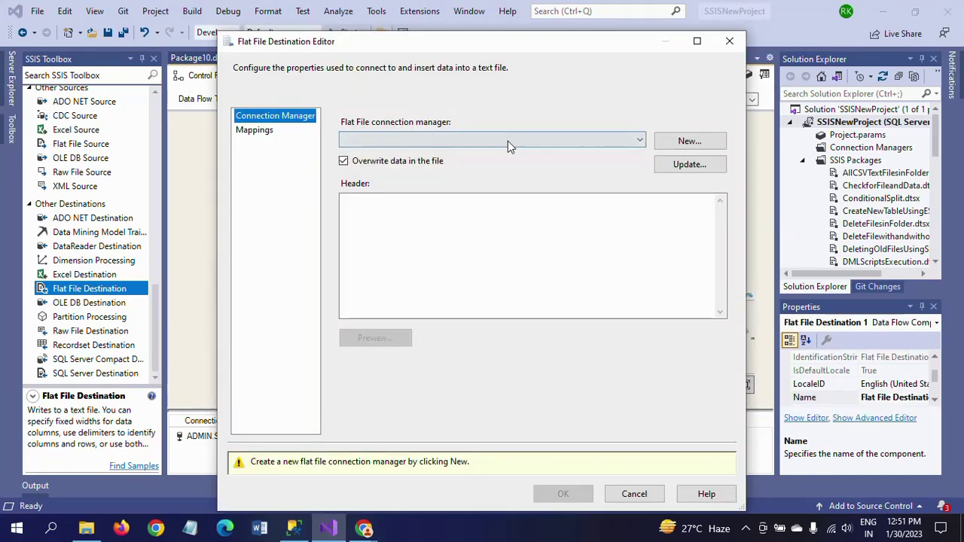
click(688, 142)
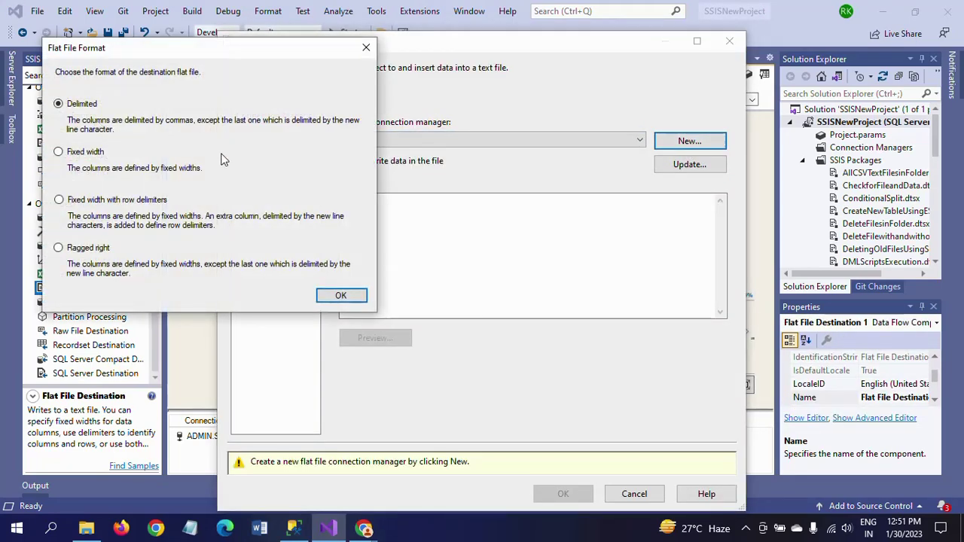
click(326, 298)
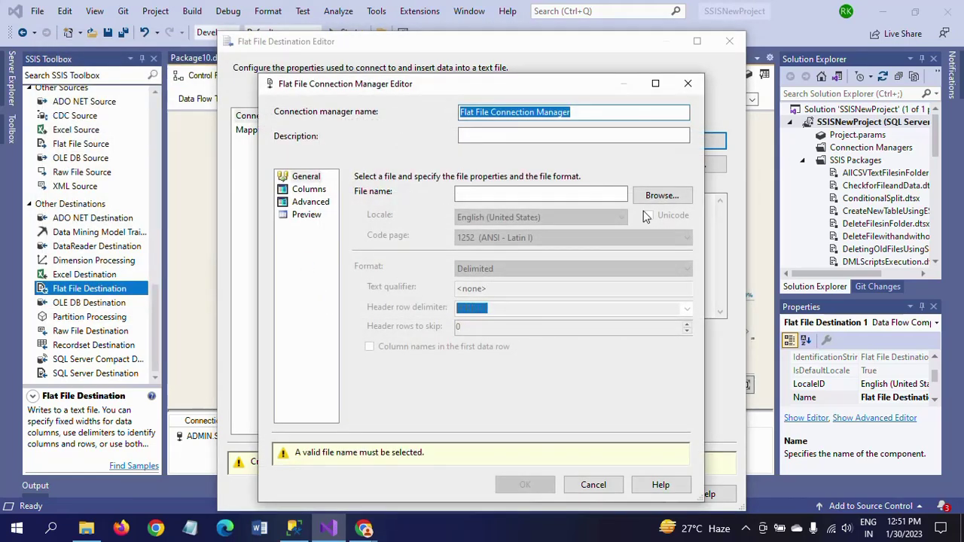
Create a text document named Even in D:\Files\SSIS and select it as the flat file connection's file.
click(662, 196)
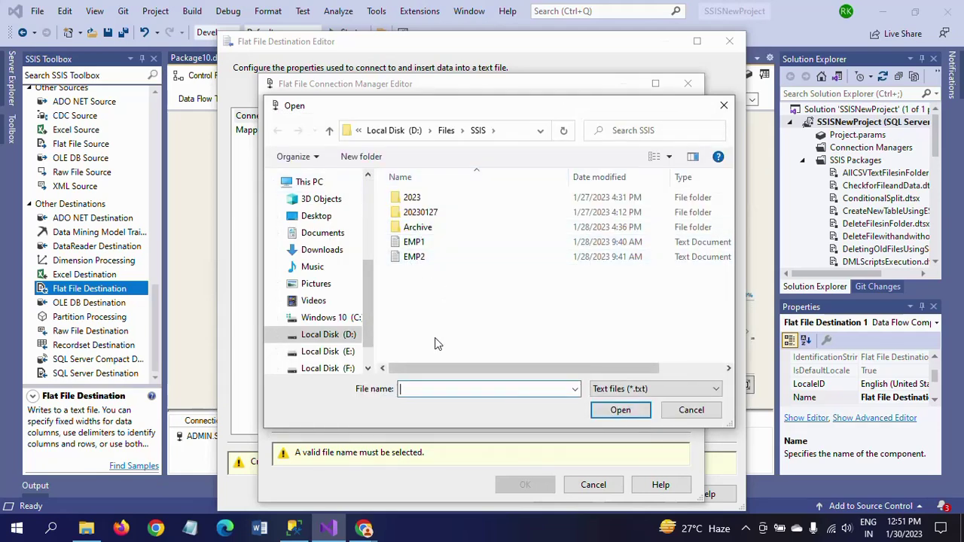
click(86, 528)
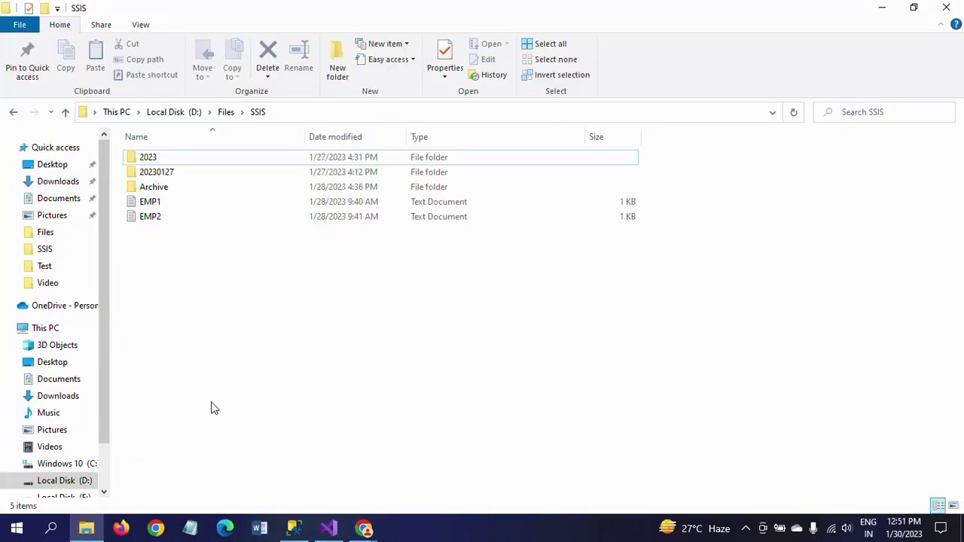
key(alt+Tab)
right_click(435, 306)
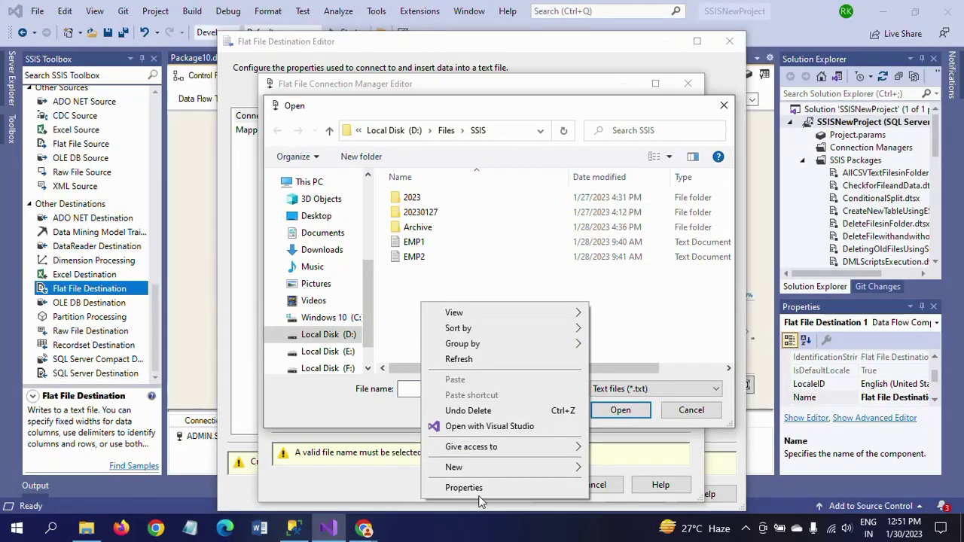
mouse_move(476, 469)
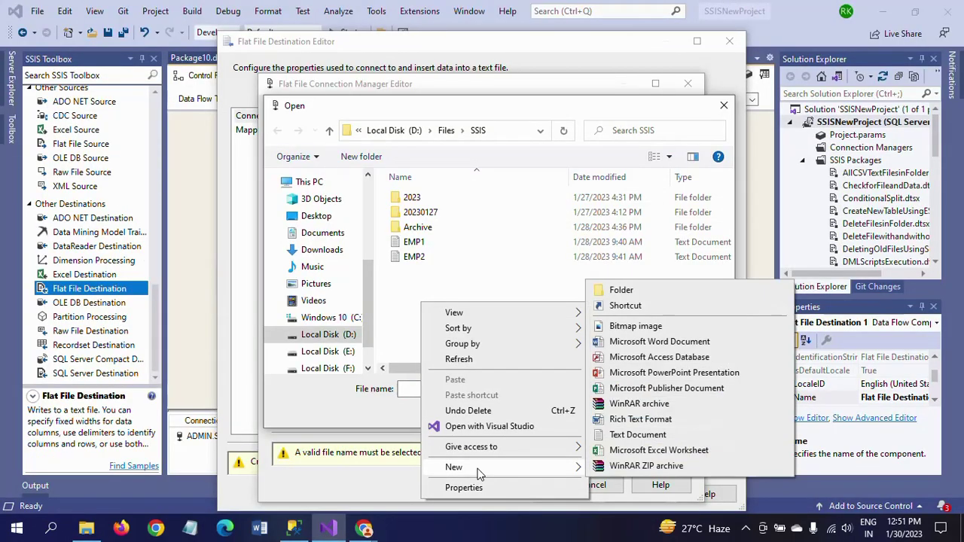
click(626, 434)
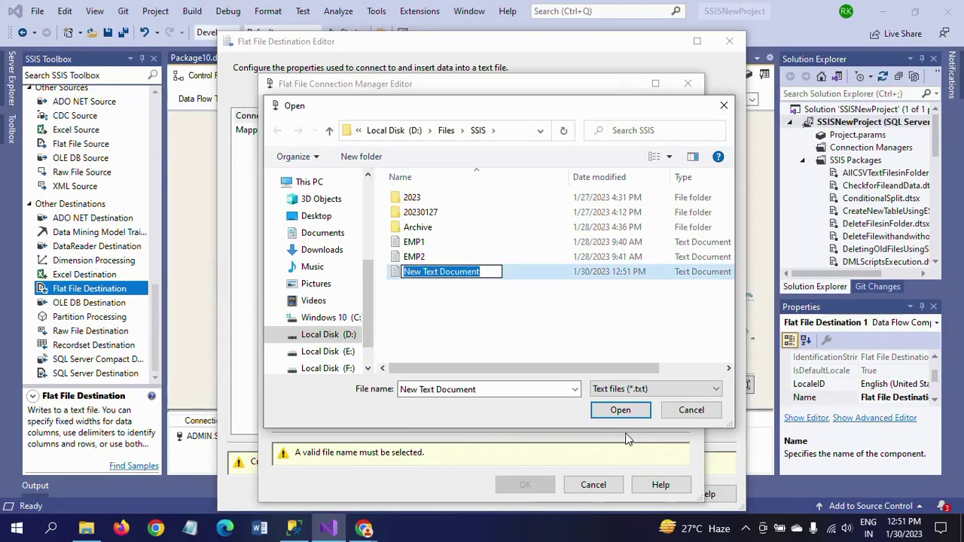
text(Even)
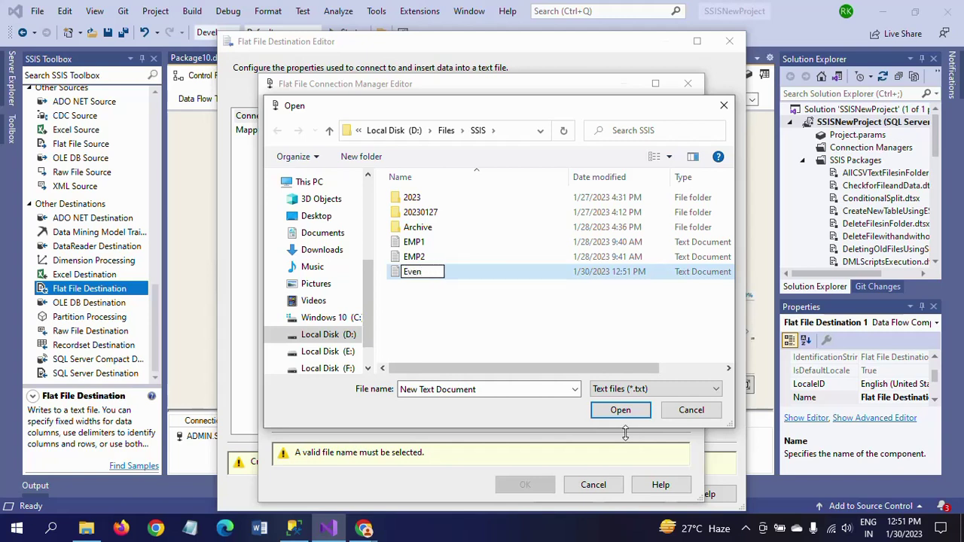
click(558, 347)
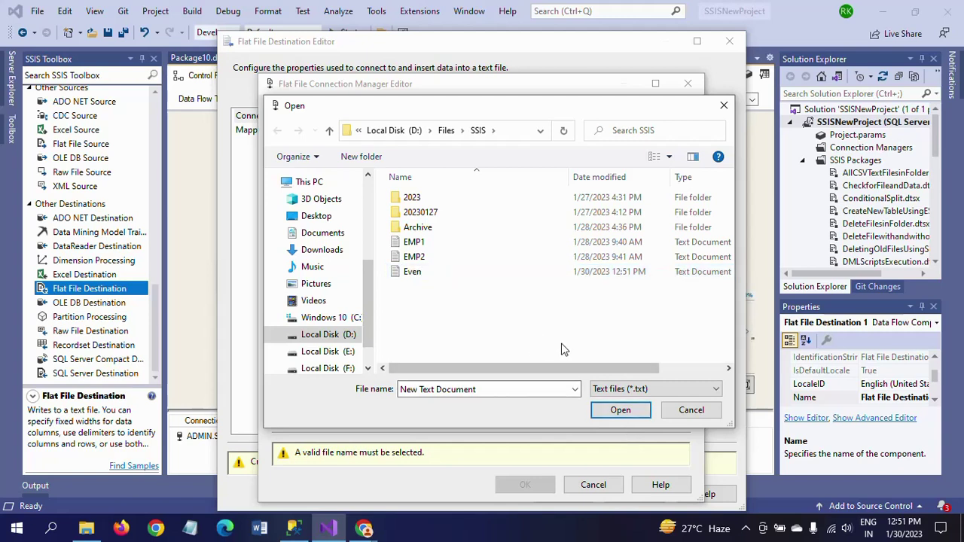
click(419, 275)
click(622, 412)
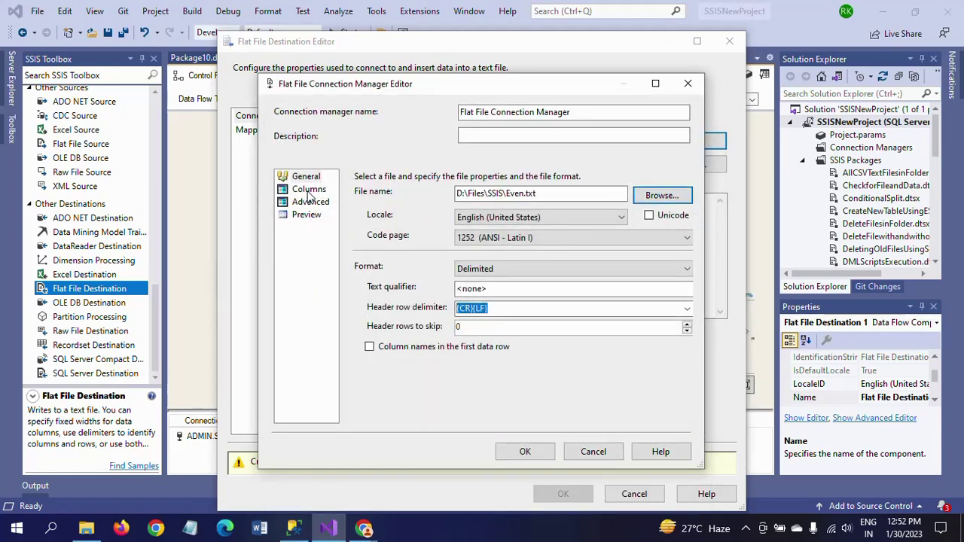
Enable column names in the first data row and set the column delimiter to Vertical Bar {|} for the Even.txt connection.
click(370, 348)
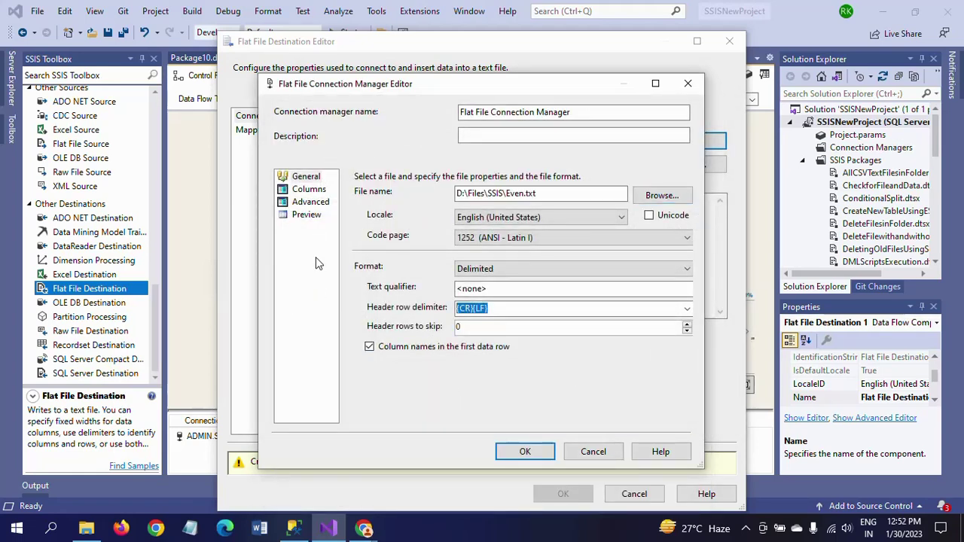
click(309, 190)
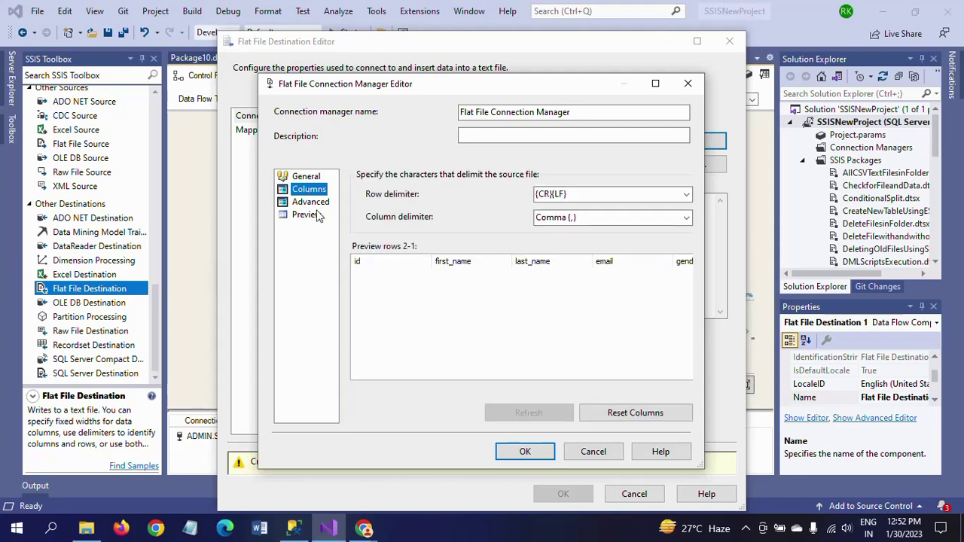
click(316, 203)
click(309, 190)
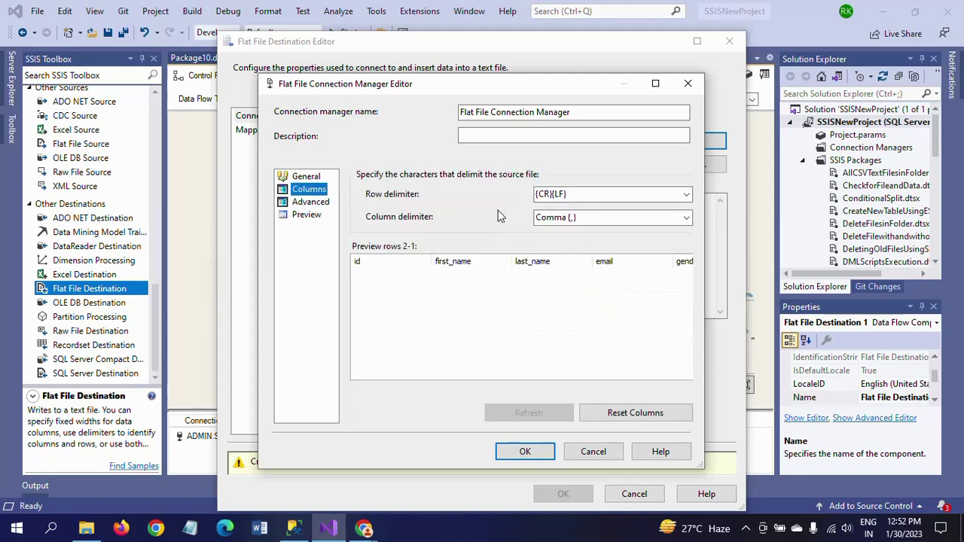
click(686, 218)
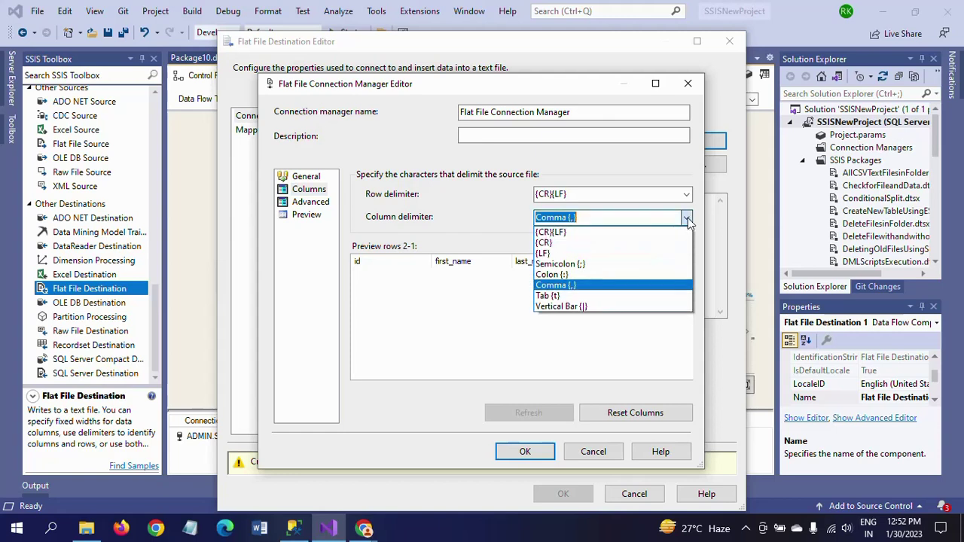
click(588, 307)
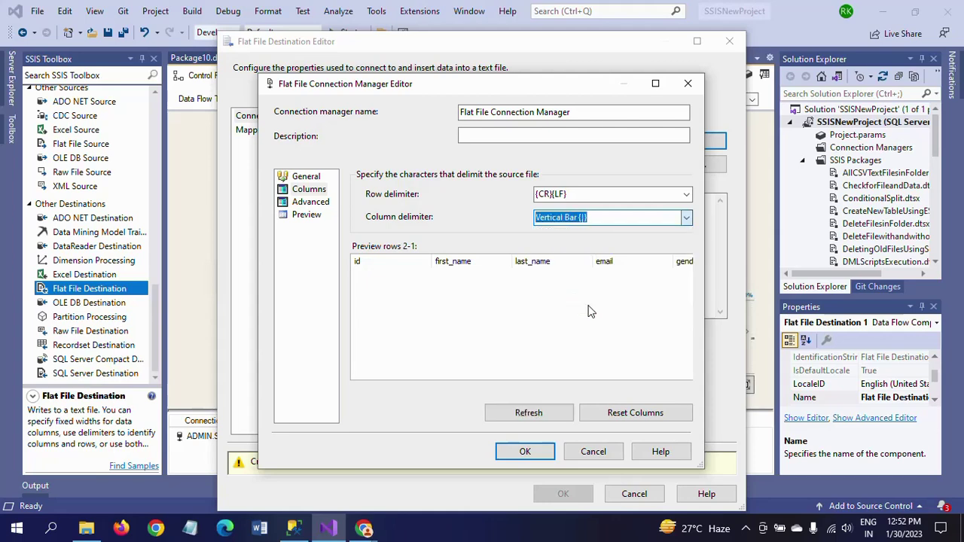
click(312, 203)
click(309, 215)
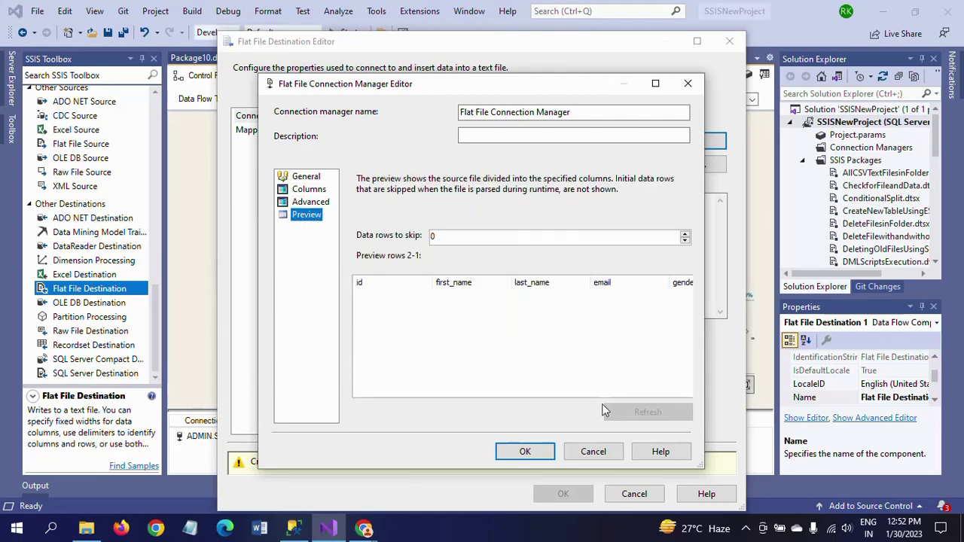
click(525, 452)
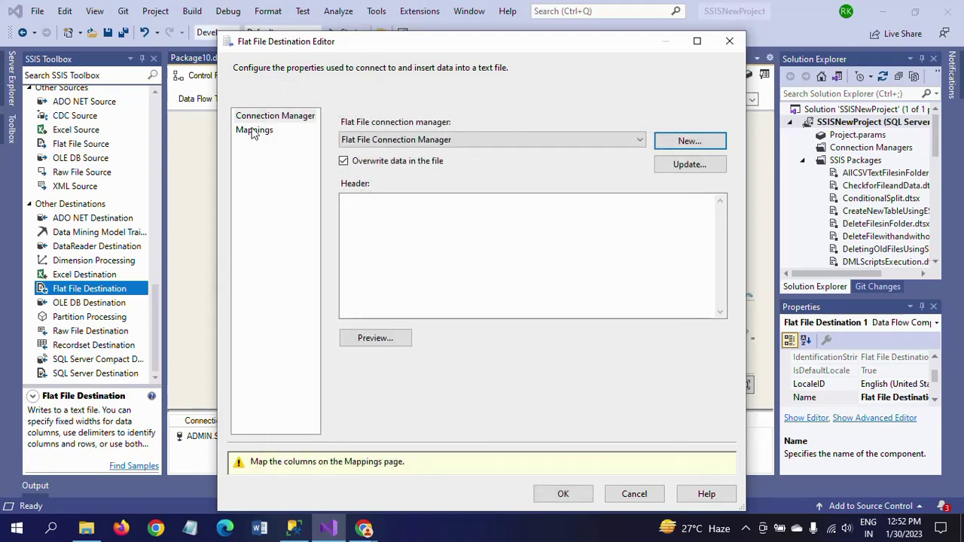
Apply the default column mappings and accept the Flat File Destination configuration.
click(251, 129)
key(Return)
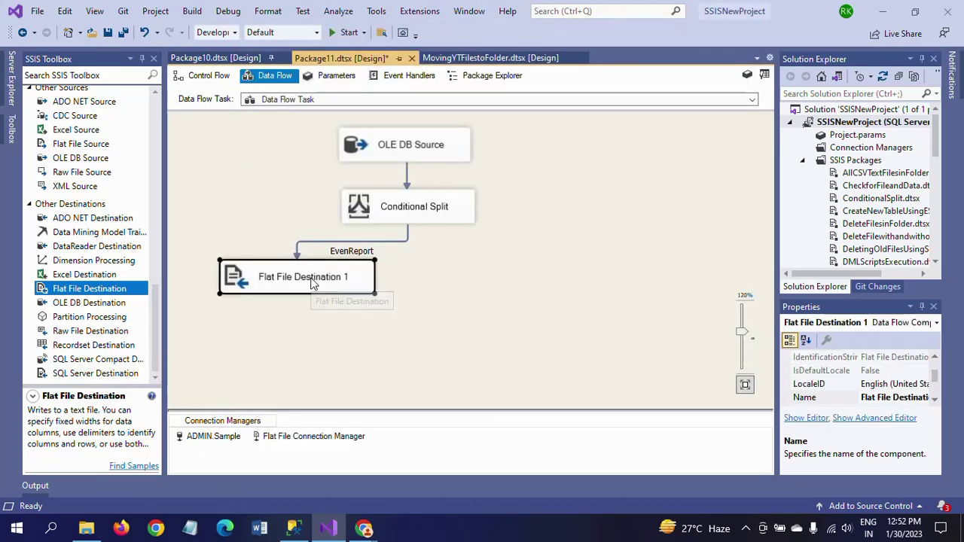
click(468, 291)
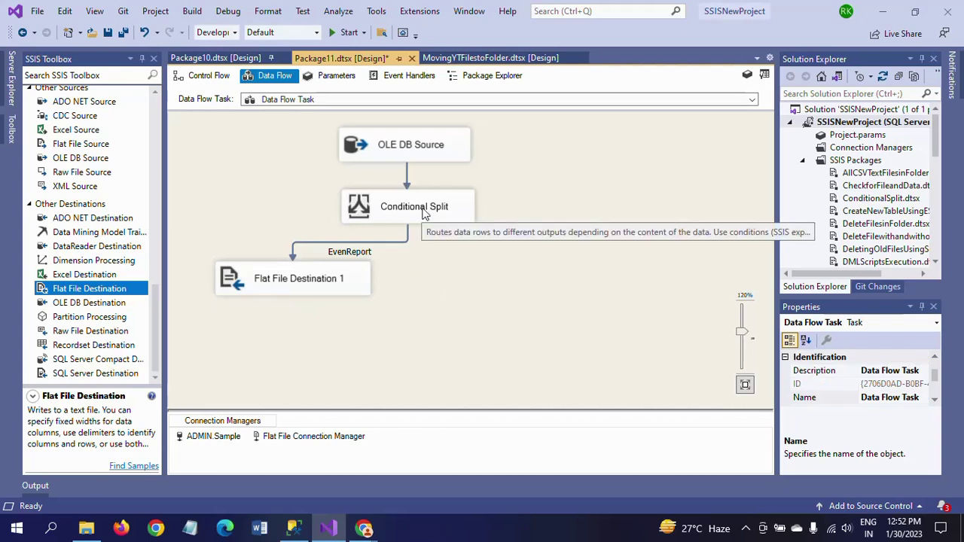
Add an Excel Destination beside the Flat File Destination and connect the Conditional Split's OddReport output to it.
click(89, 276)
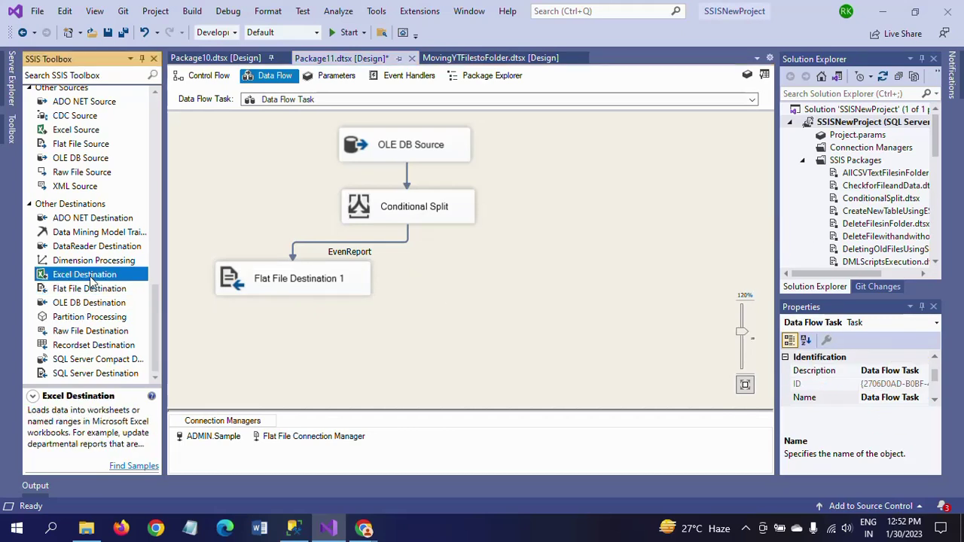
drag(89, 279, 475, 281)
click(426, 217)
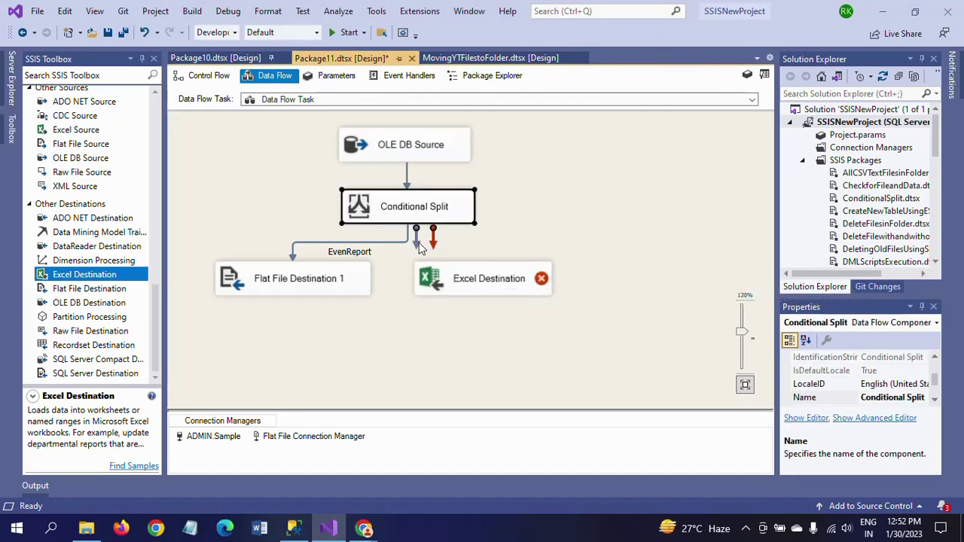
drag(418, 242, 448, 290)
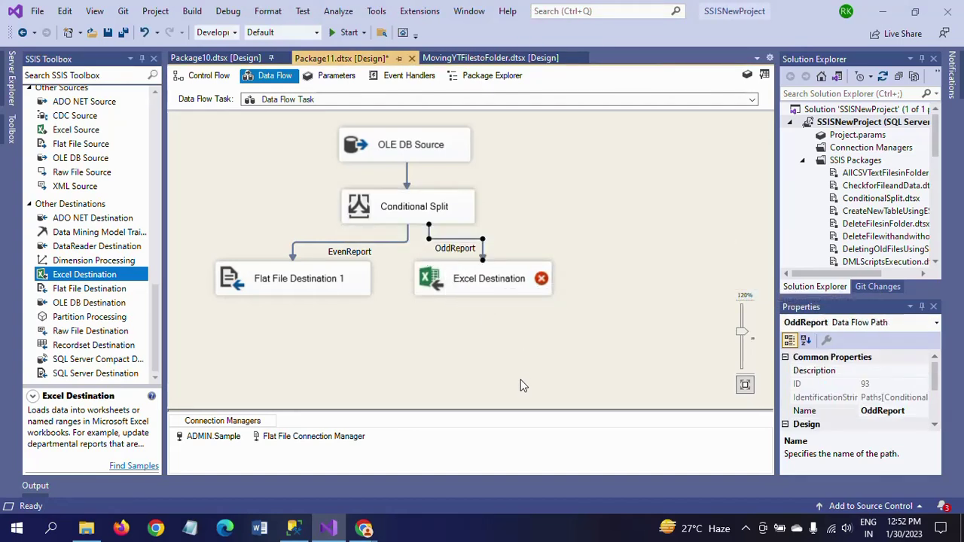
Start a new Excel connection manager for the Excel Destination.
mouse_move(467, 292)
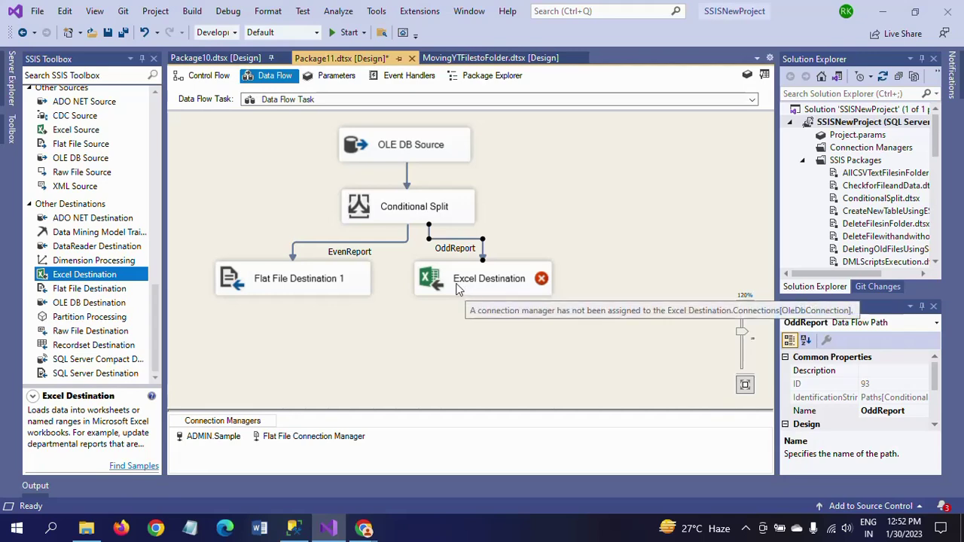
double_click(470, 285)
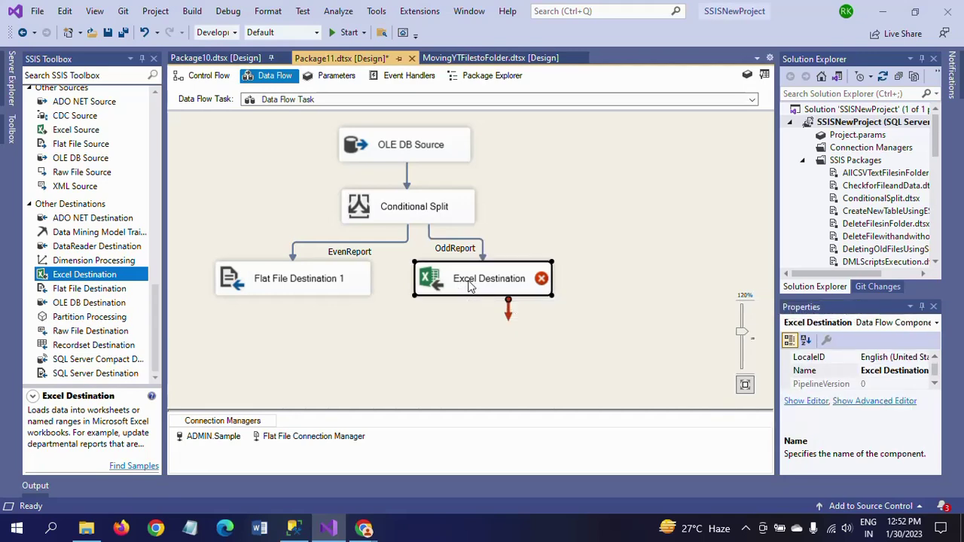
click(675, 185)
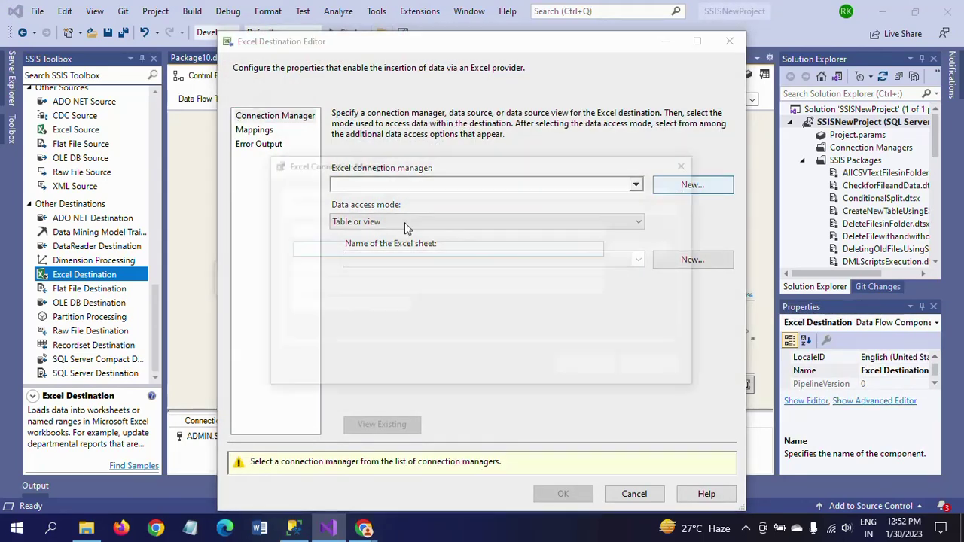
Create an Excel worksheet file named OddReport in D:\Files\SSIS and use it for the Excel connection.
click(643, 256)
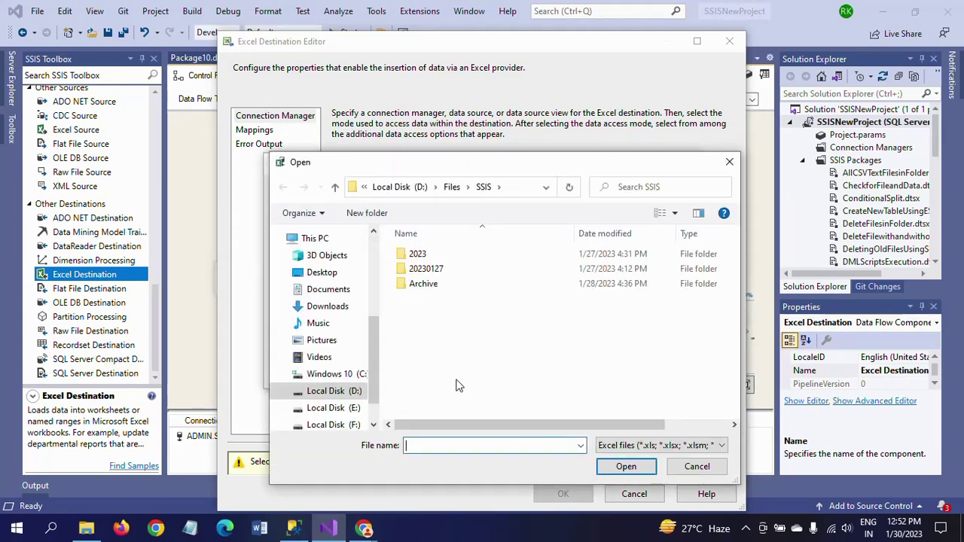
right_click(432, 351)
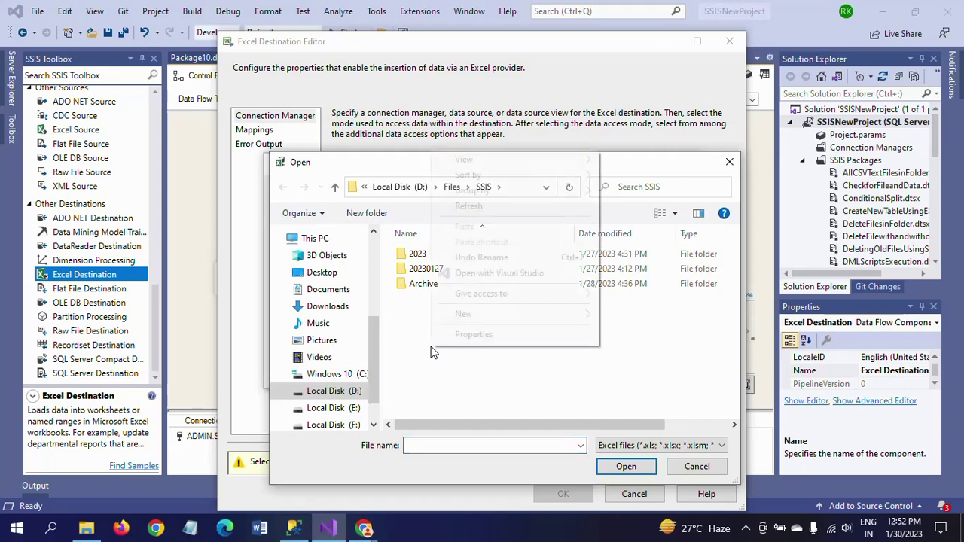
mouse_move(504, 313)
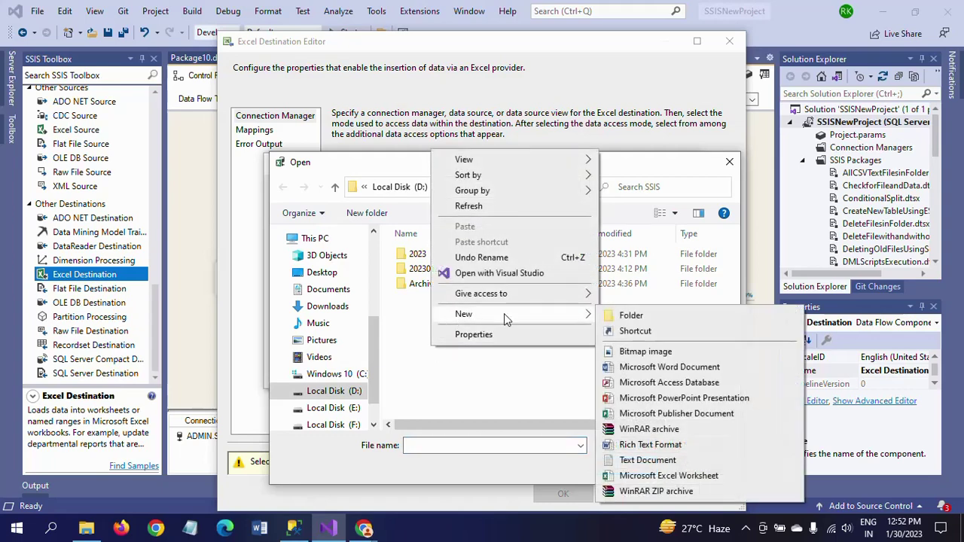
click(659, 475)
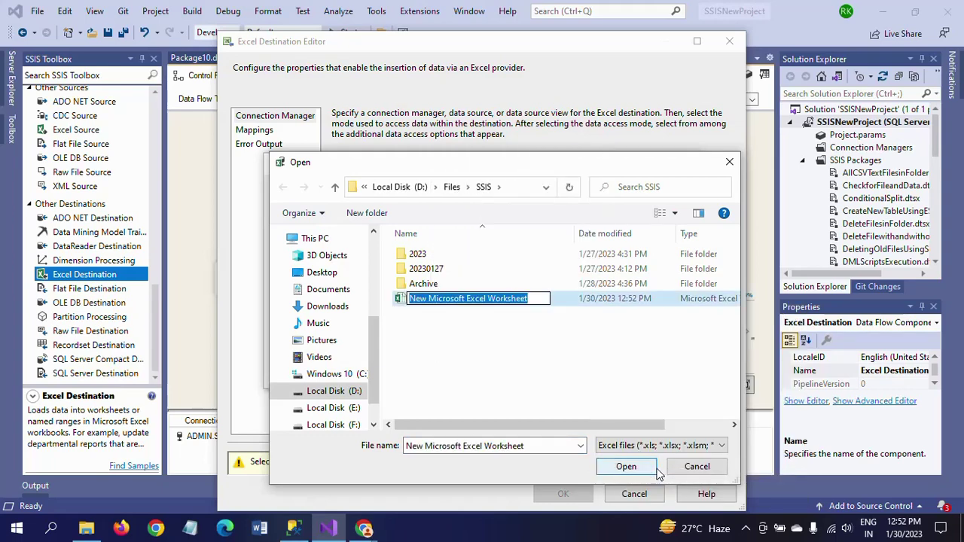
text(O)
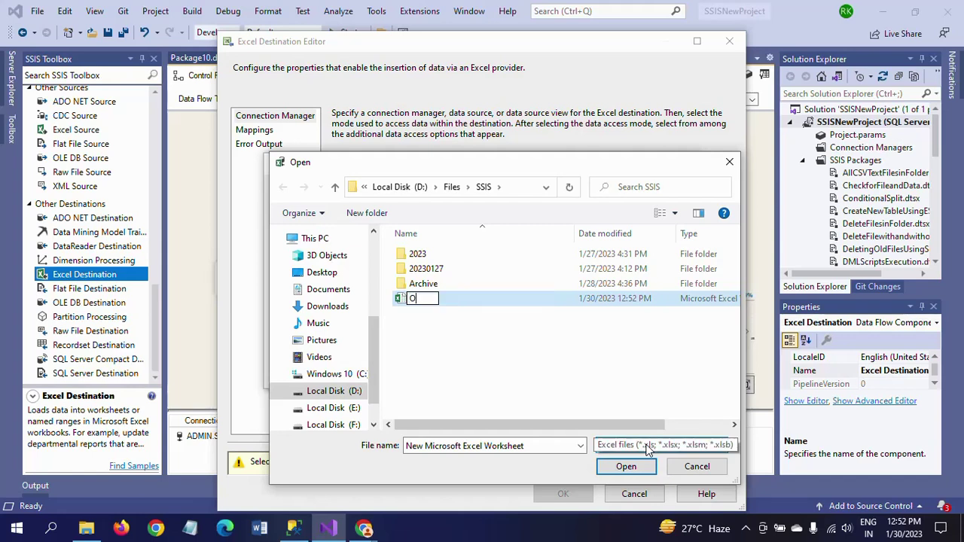
text(ddReport)
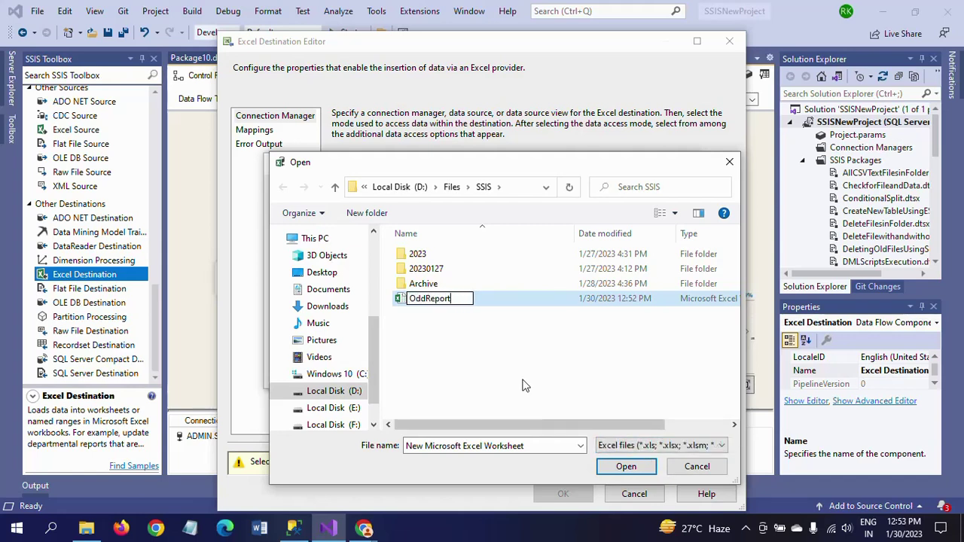
click(476, 381)
click(426, 299)
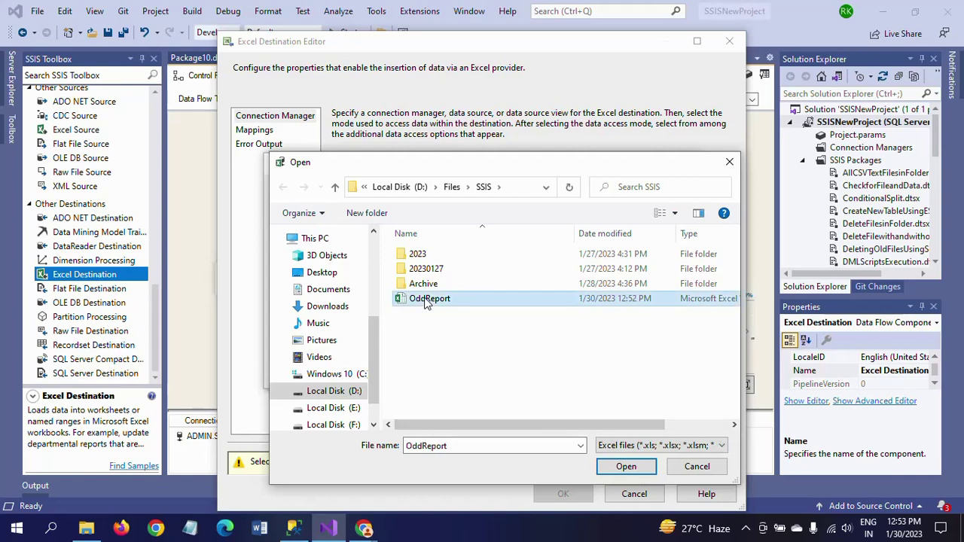
click(623, 467)
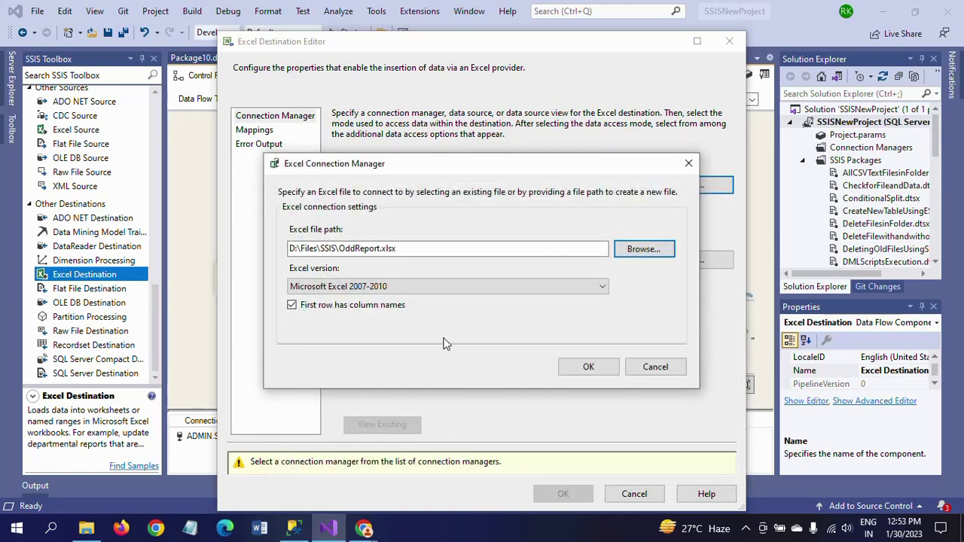
click(588, 367)
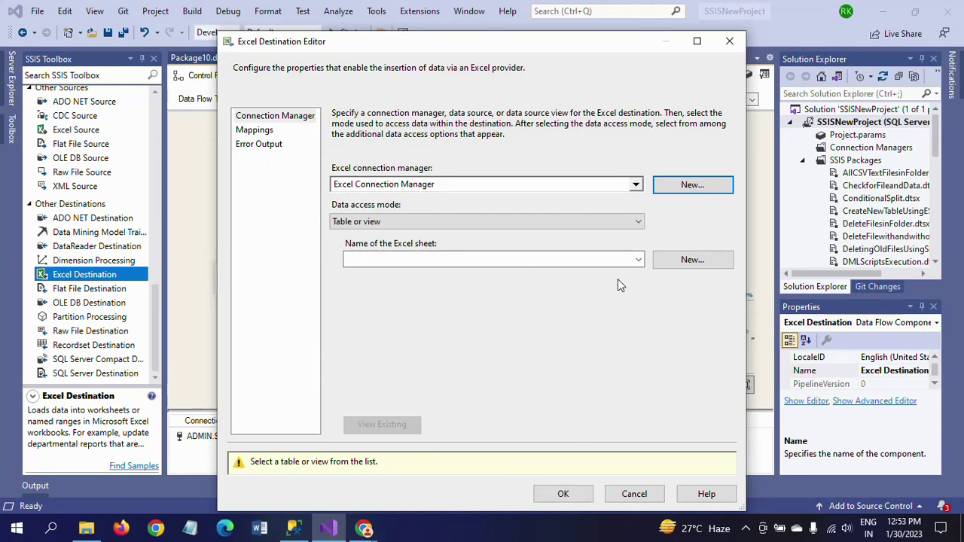
click(638, 259)
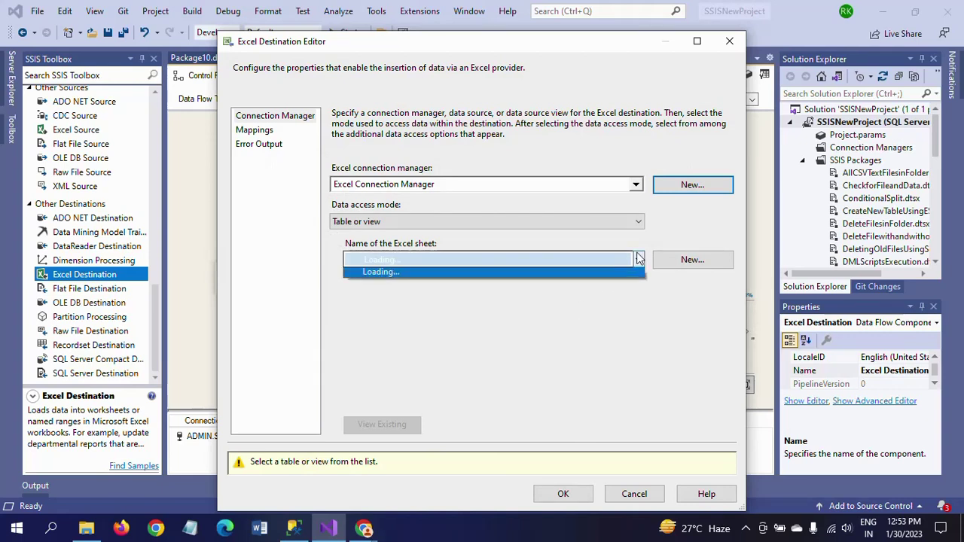
click(379, 276)
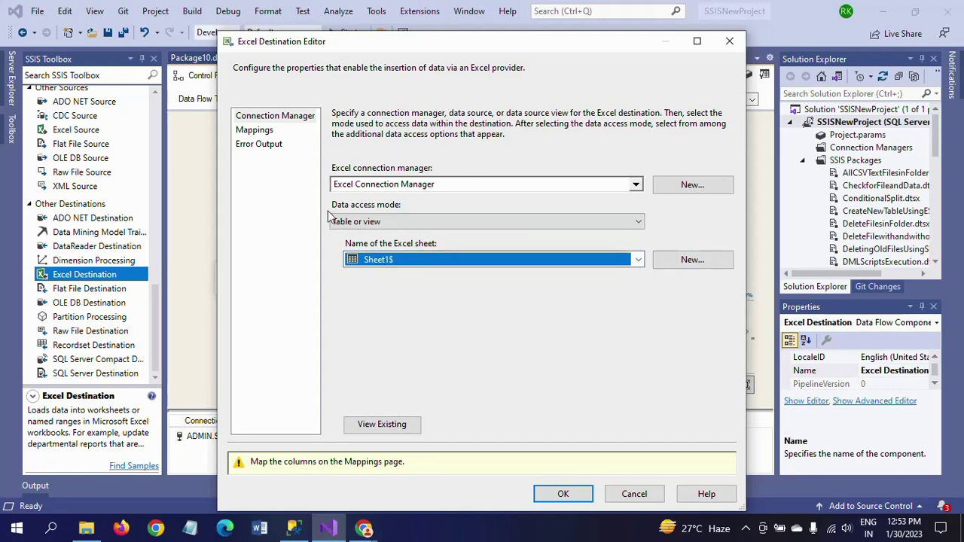
click(260, 132)
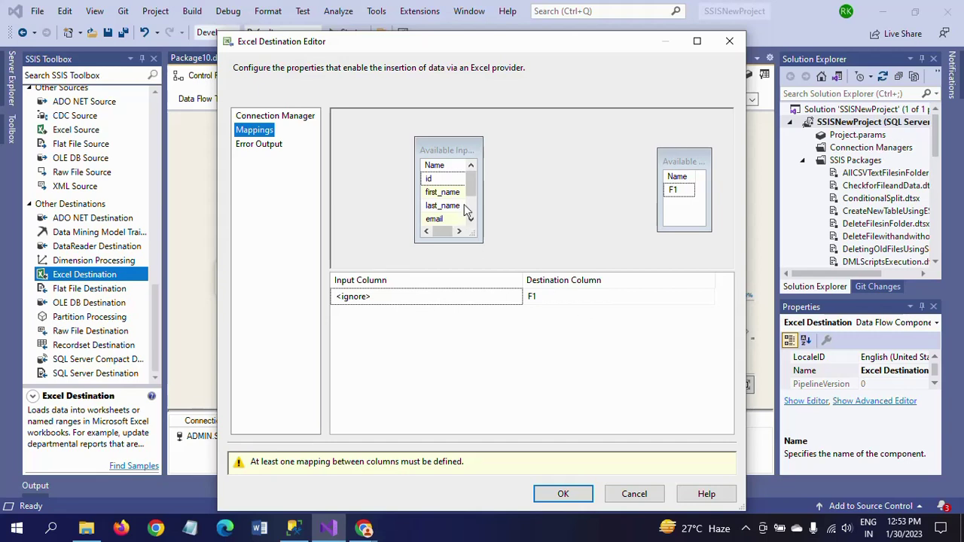
drag(473, 189, 470, 197)
click(735, 47)
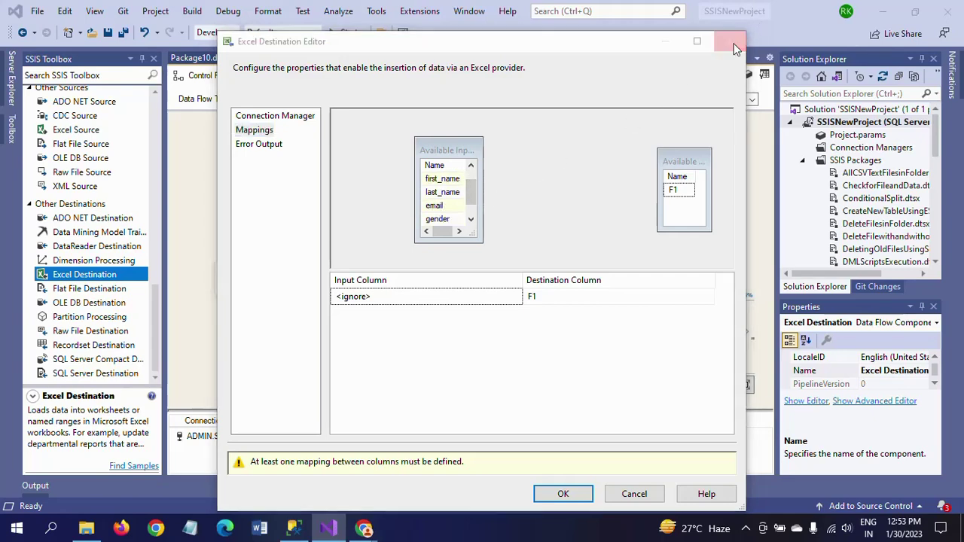
Reopen the Excel Destination's settings and create a new Excel sheet named OddReport with the proposed columns.
click(481, 280)
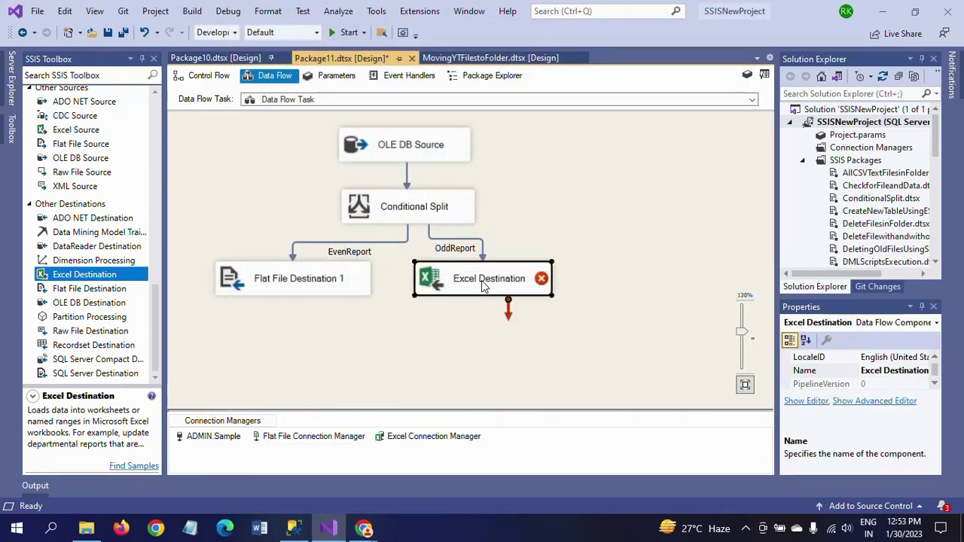
double_click(482, 282)
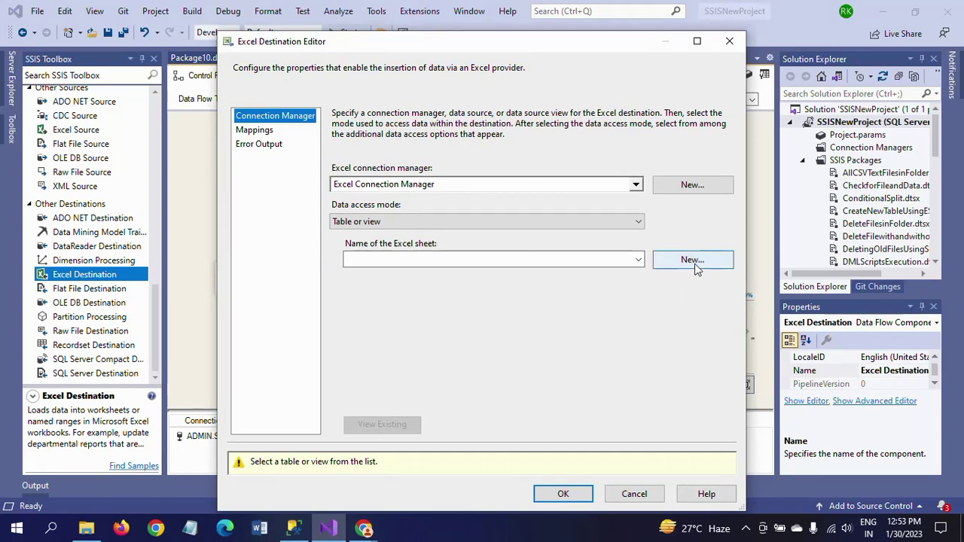
click(639, 260)
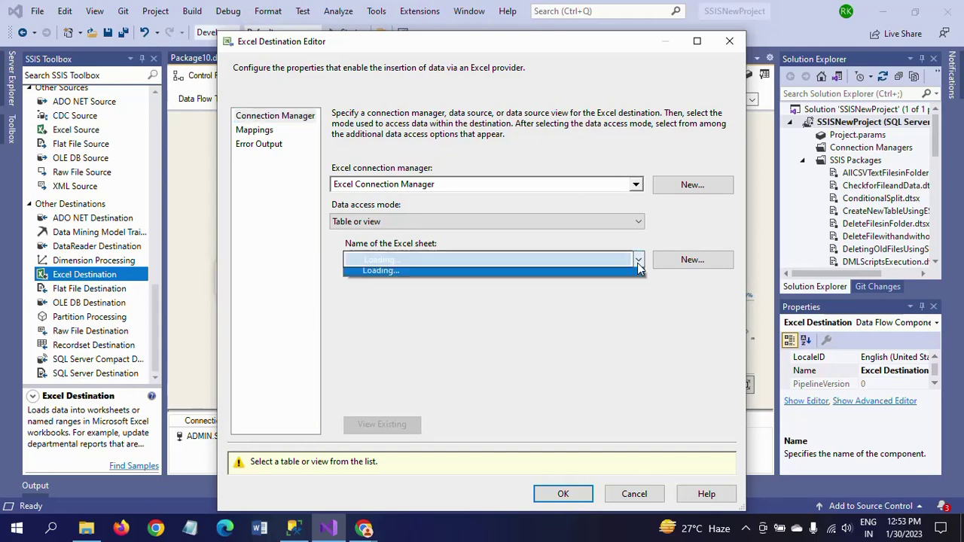
click(493, 275)
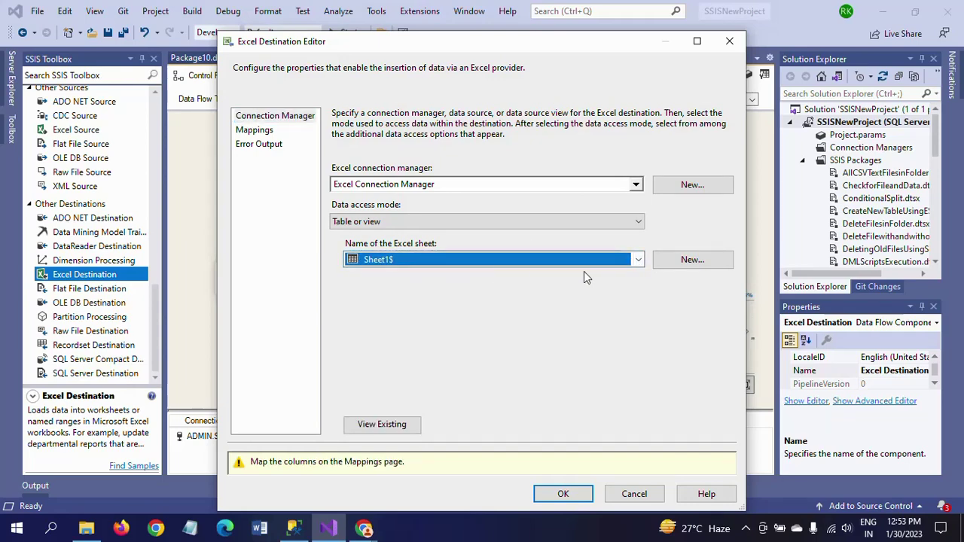
click(674, 261)
click(593, 322)
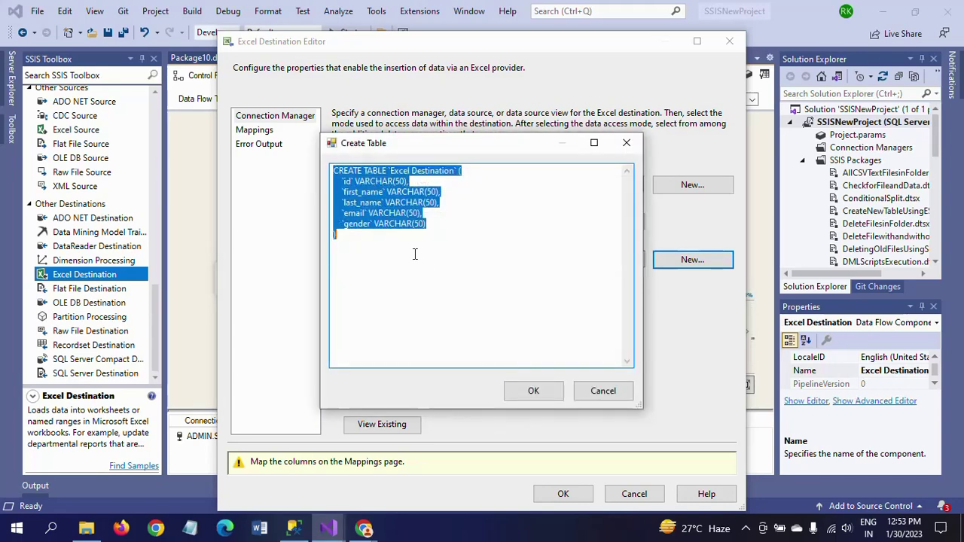
click(426, 183)
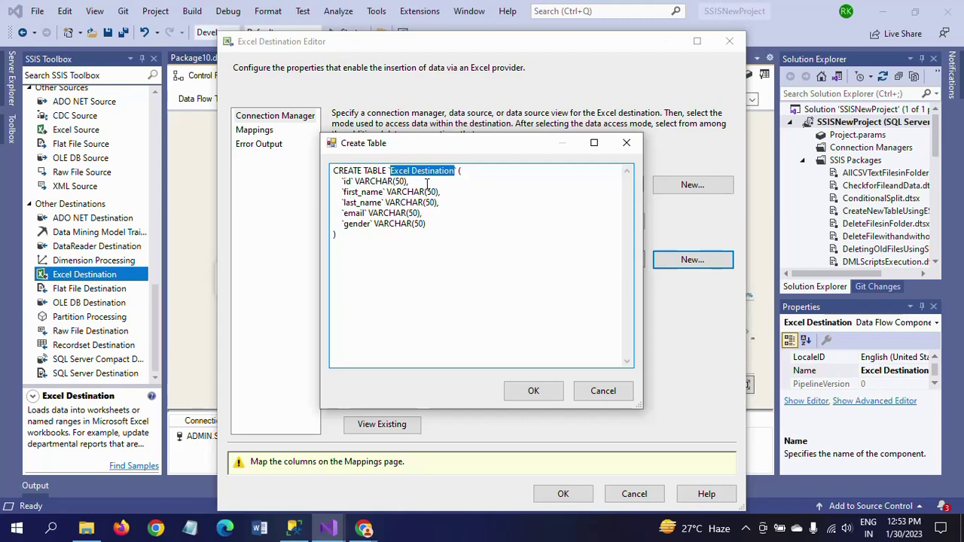
text(Odd)
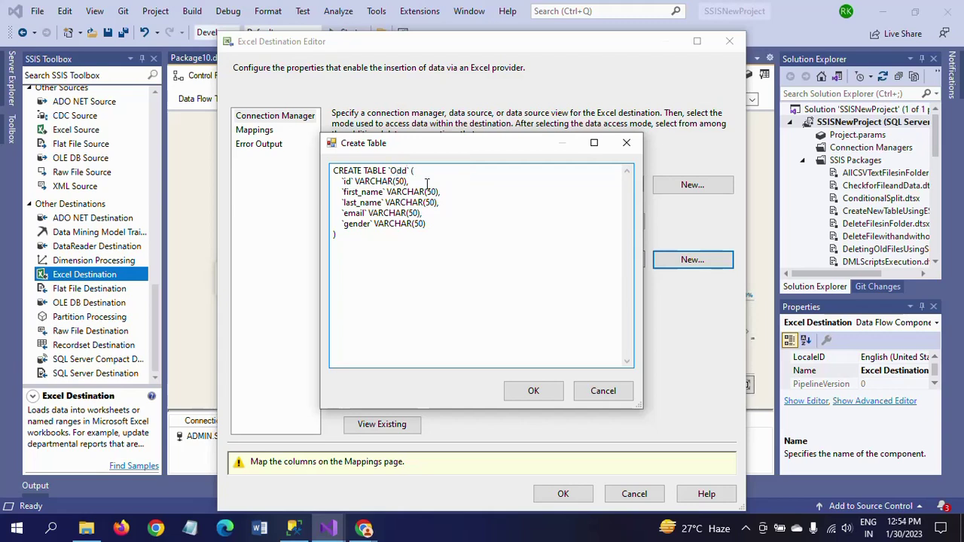
text(Report)
click(531, 391)
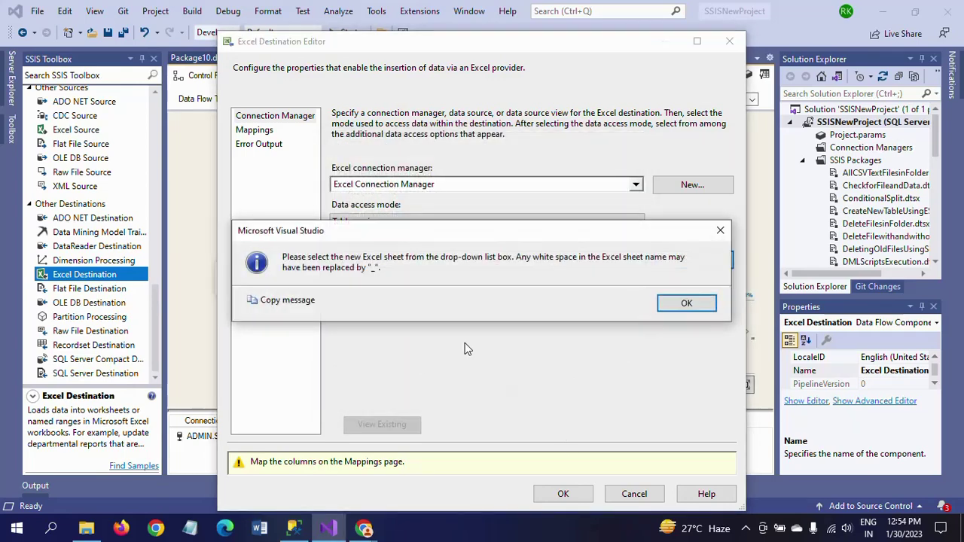
click(686, 304)
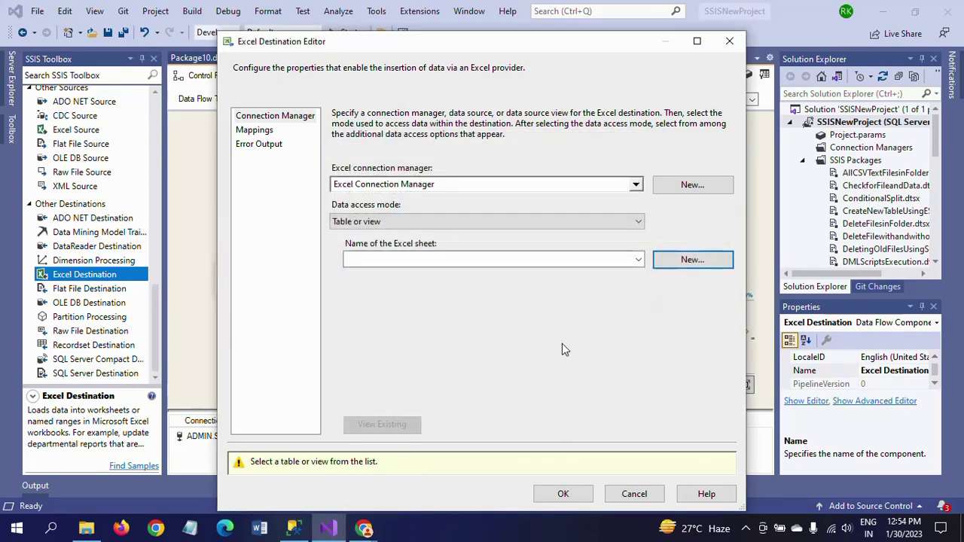
Choose the OddReport$ sheet as the Excel Destination's target and accept the default column mappings.
click(369, 259)
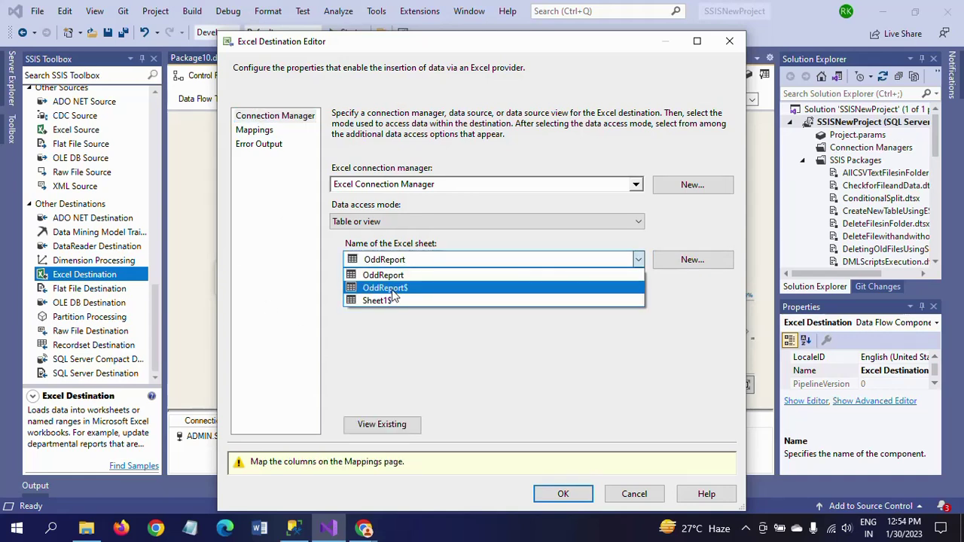
click(389, 293)
click(260, 132)
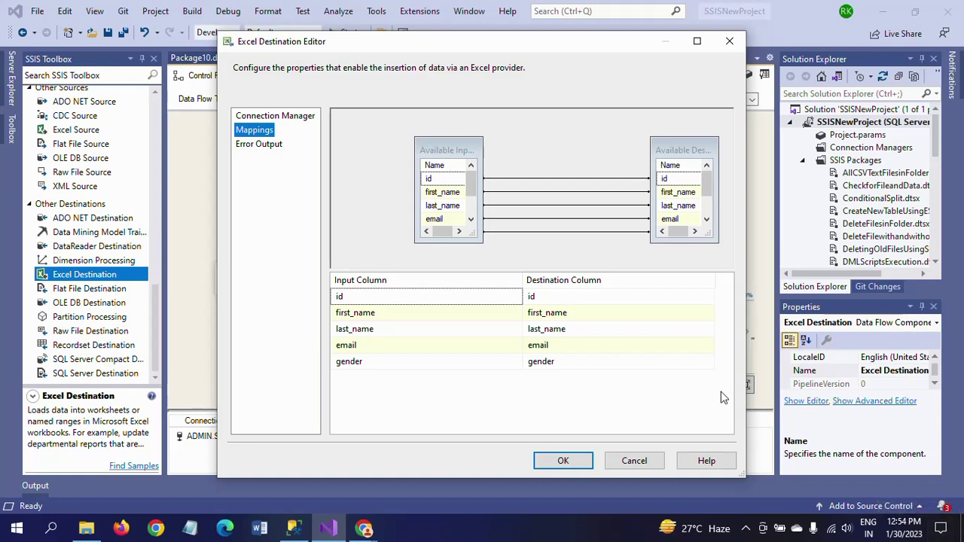
click(561, 461)
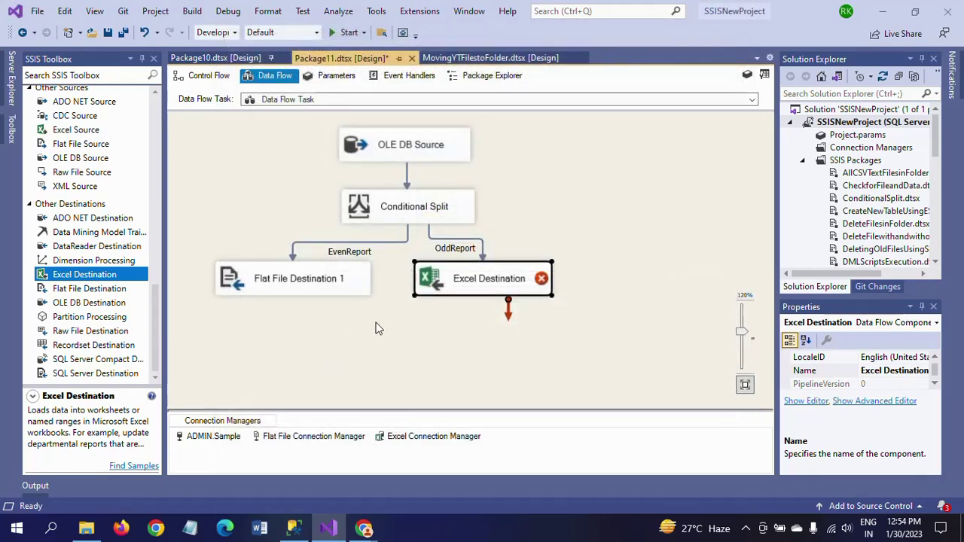
Examine the Excel Destination's validation error and check the Person query in SQL Server Management Studio before returning to the package.
click(397, 357)
click(471, 285)
drag(472, 286, 476, 289)
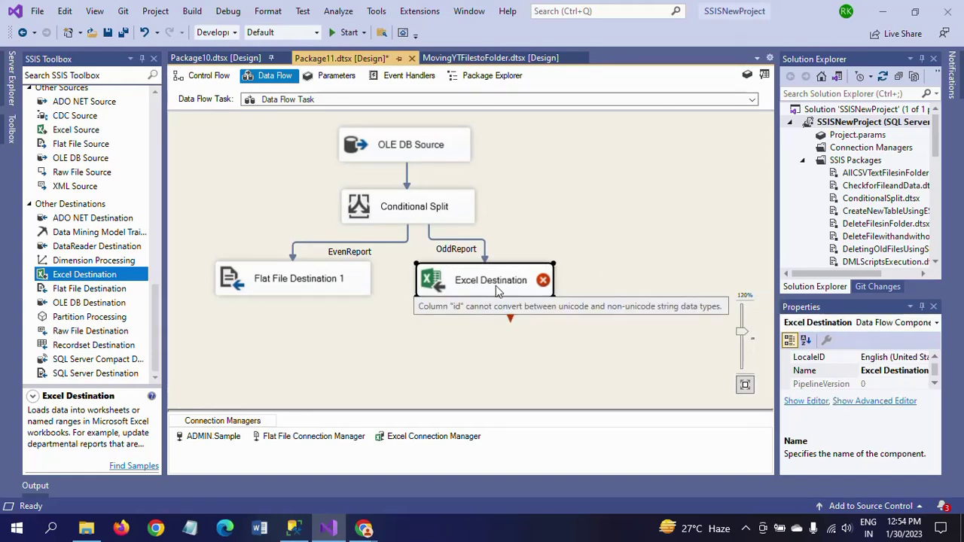
mouse_move(545, 282)
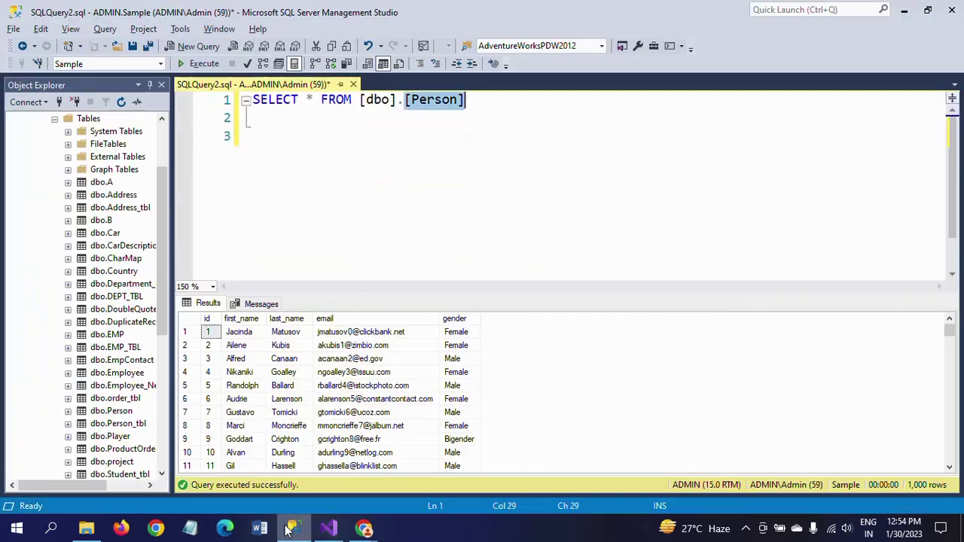
click(294, 528)
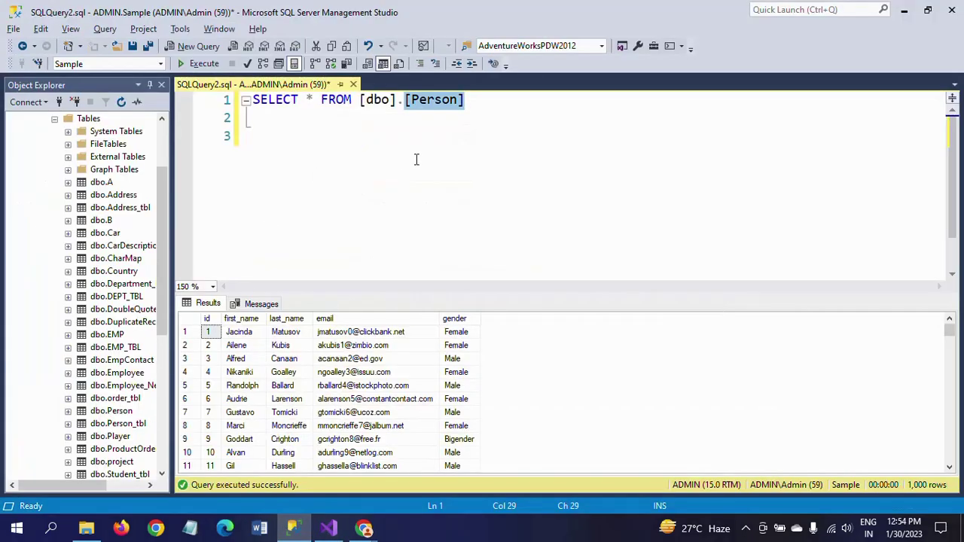
click(484, 135)
key(alt+Tab)
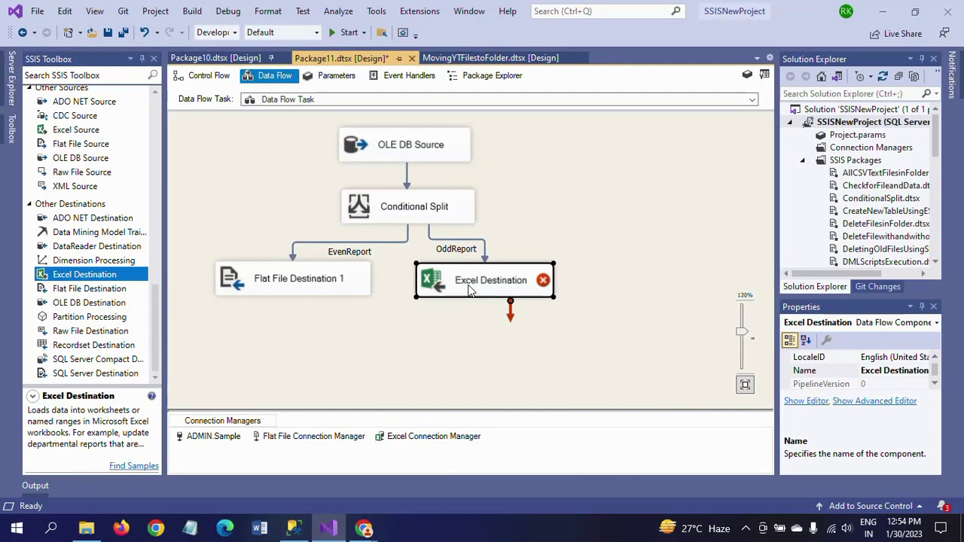
mouse_move(469, 292)
Add a Data Conversion transformation to the data flow beside the Conditional Split.
scroll(152, 126, up, 10)
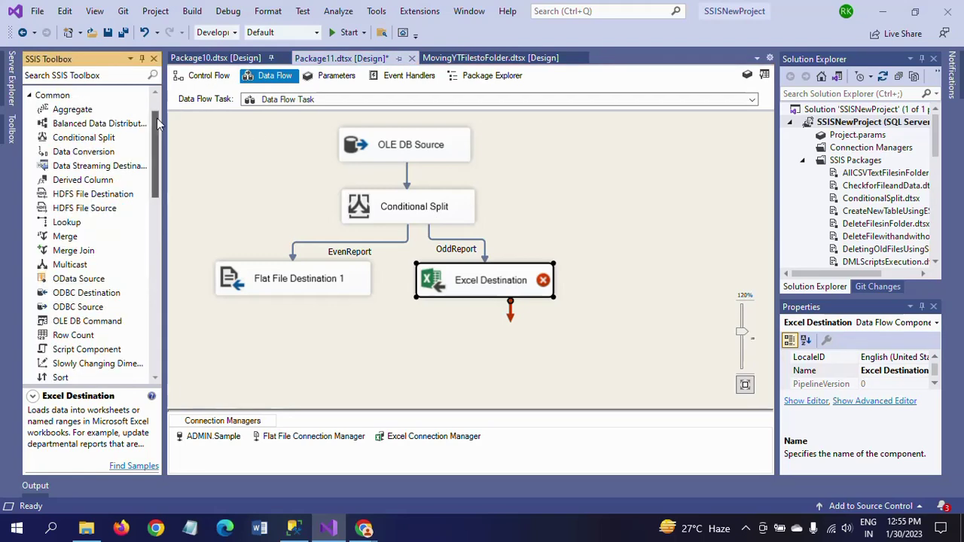
click(72, 156)
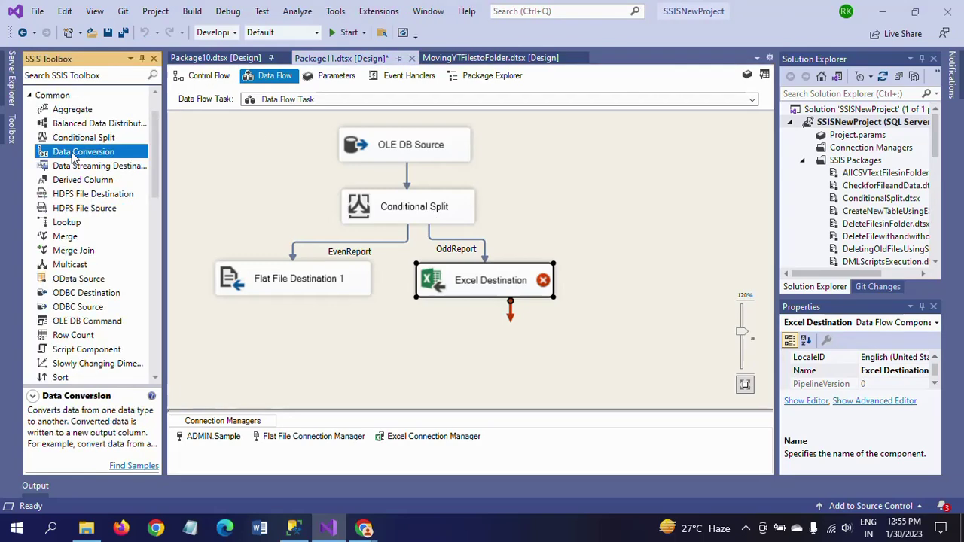
drag(73, 156, 550, 189)
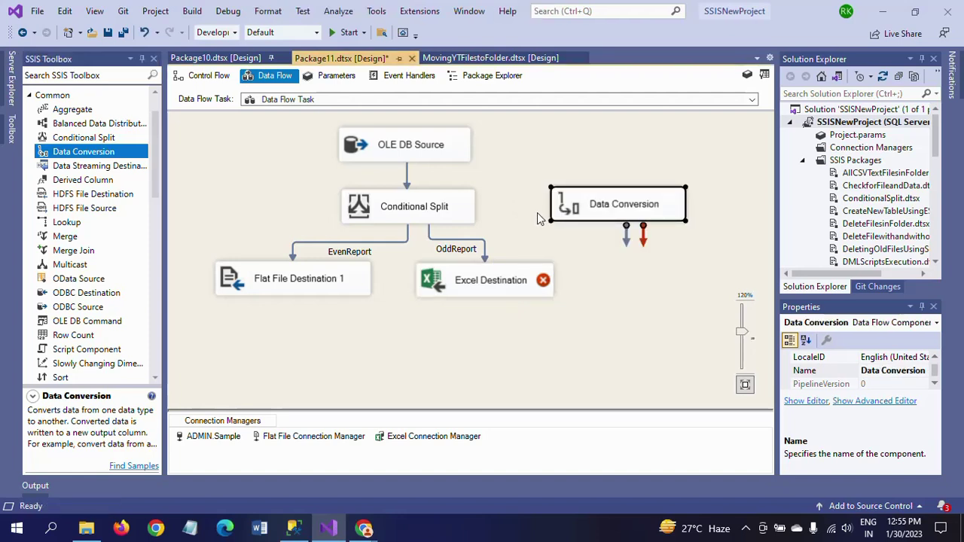
Delete the OddReport path to the Excel Destination and connect the Conditional Split's OddReport output to the Data Conversion instead.
click(431, 216)
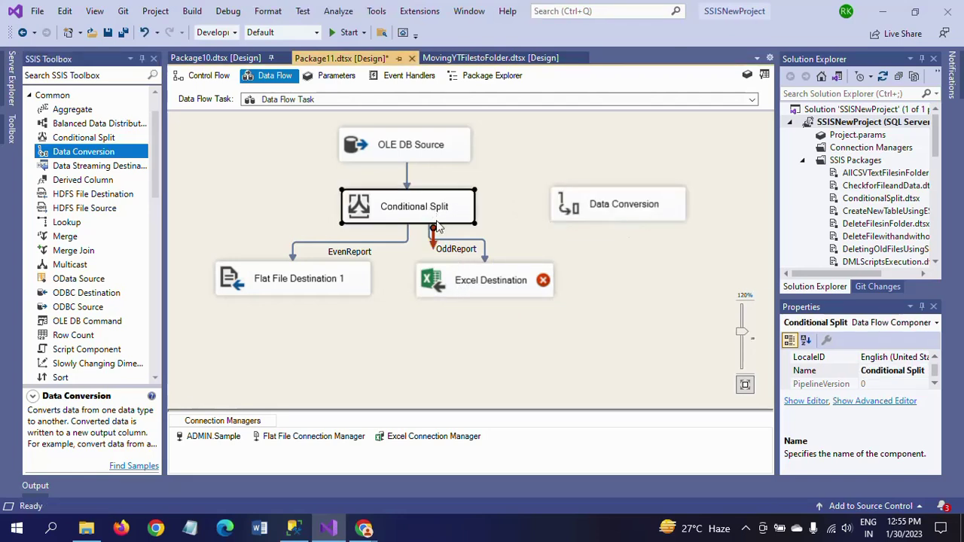
click(485, 253)
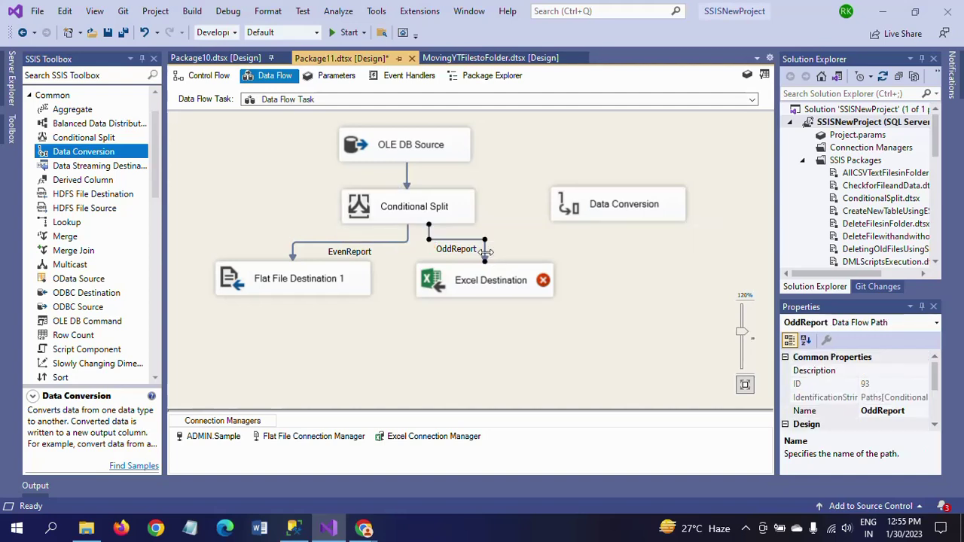
key(Delete)
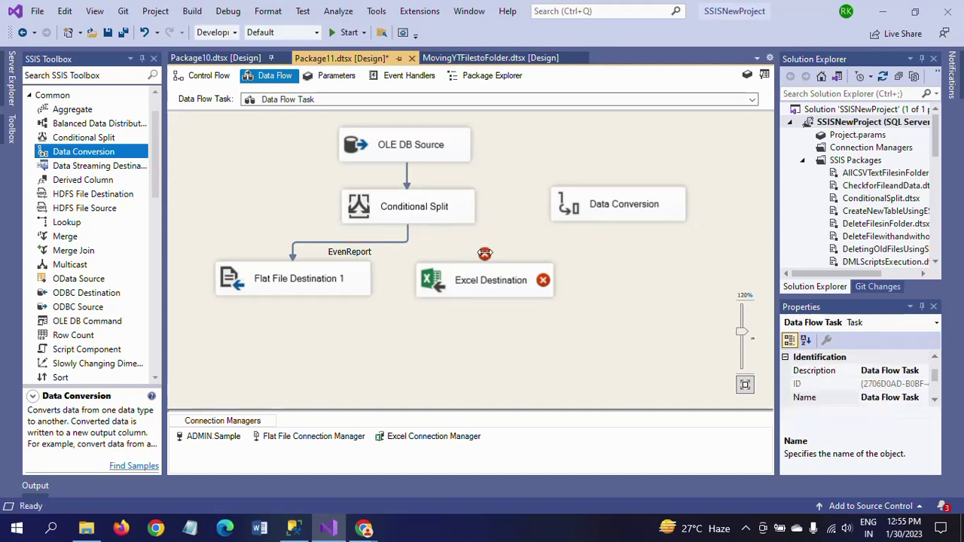
click(422, 215)
drag(416, 242, 574, 214)
click(654, 269)
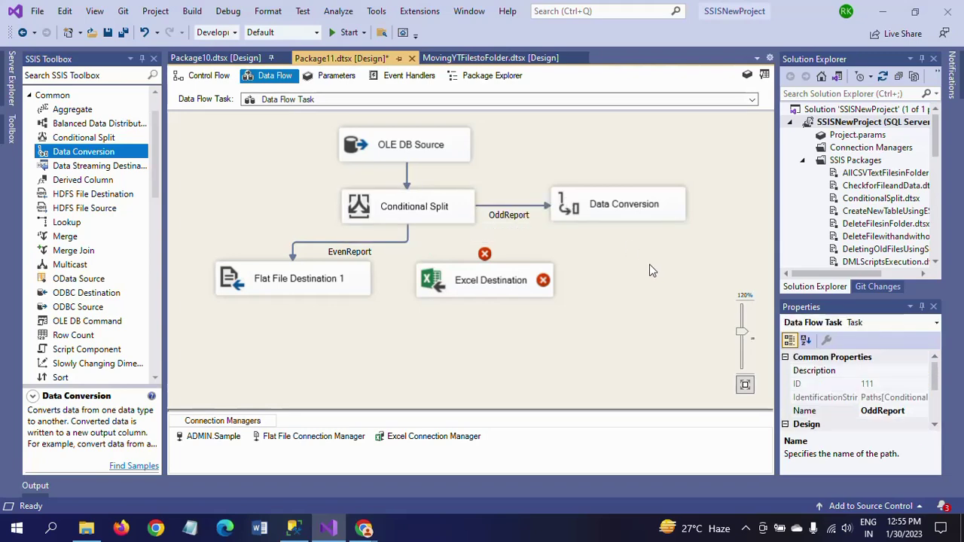
Open the Data Conversion editor and include the id, first_name, last_name, email and gender columns for conversion.
click(591, 214)
double_click(591, 215)
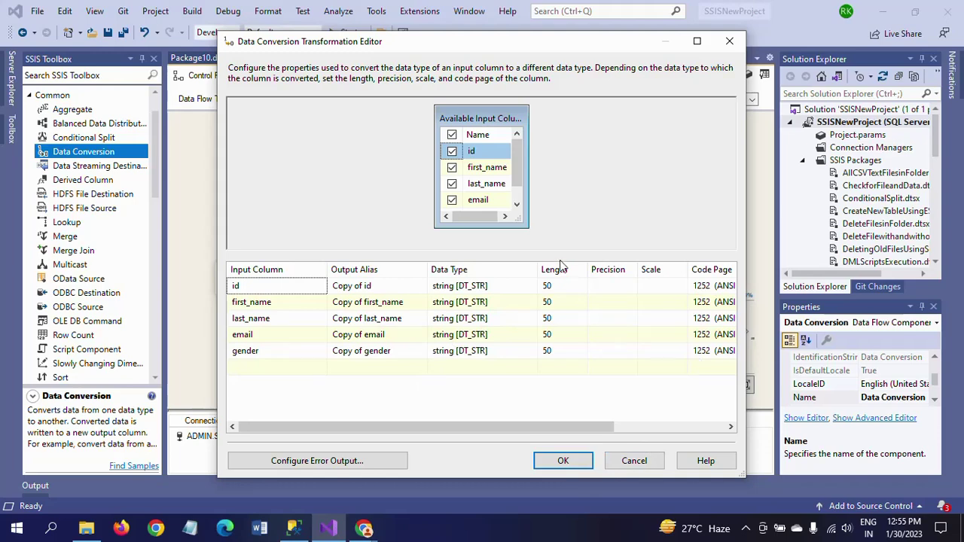
drag(535, 272, 559, 273)
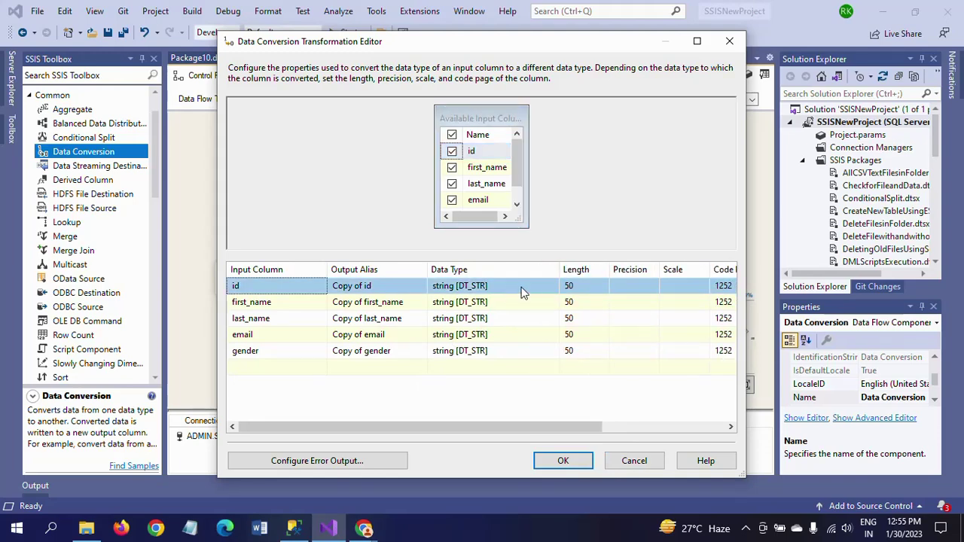
Set the data type of the converted id, first_name, last_name and email columns to Unicode string [DT_WSTR].
click(530, 287)
click(530, 286)
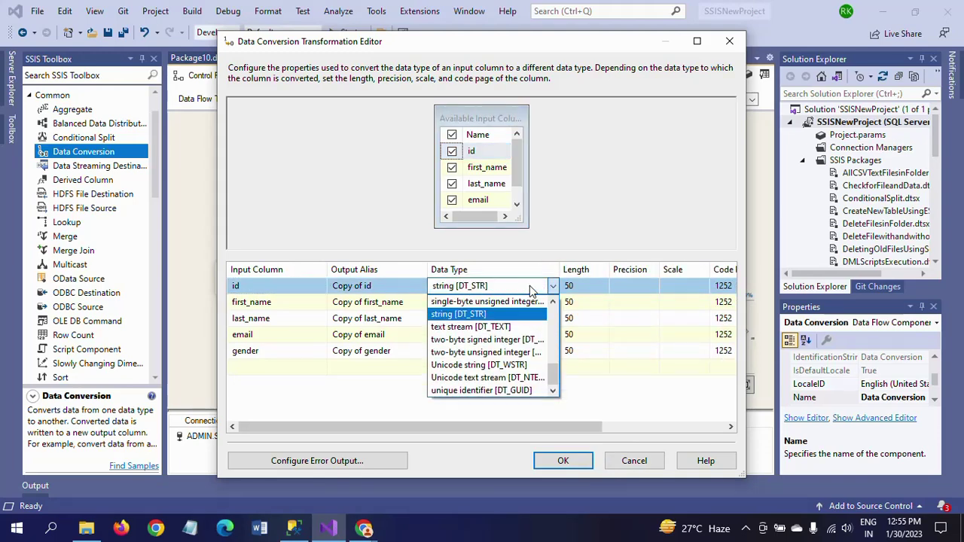
click(518, 367)
click(488, 302)
click(488, 302)
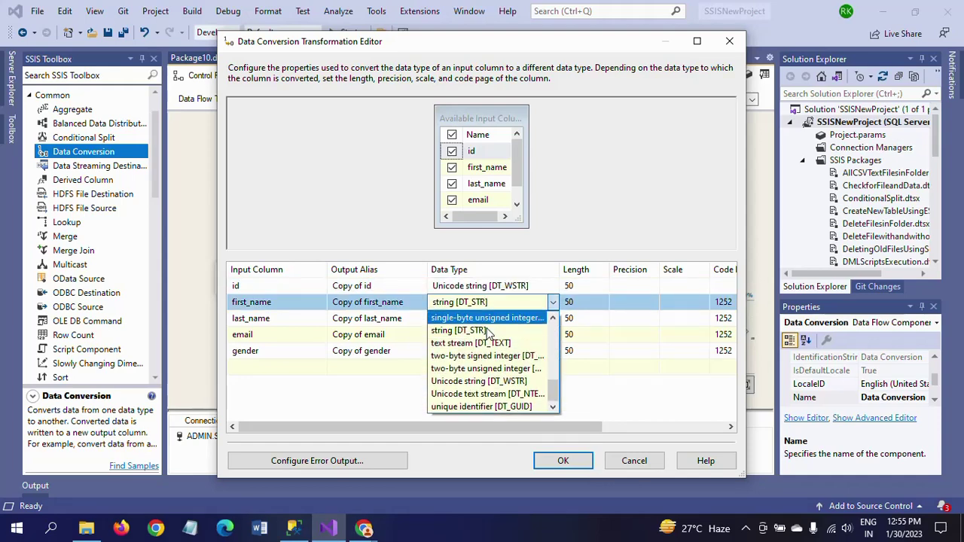
click(488, 381)
click(489, 318)
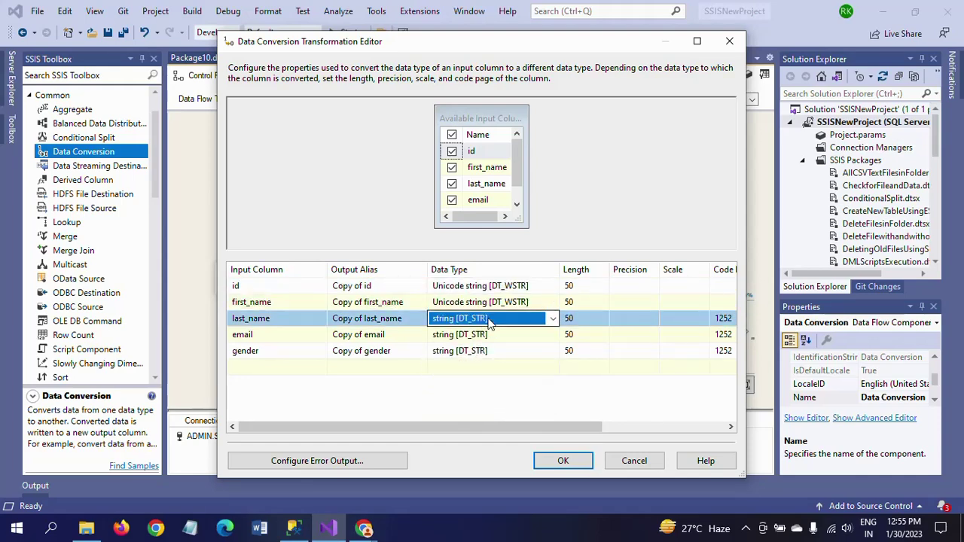
click(489, 320)
click(509, 398)
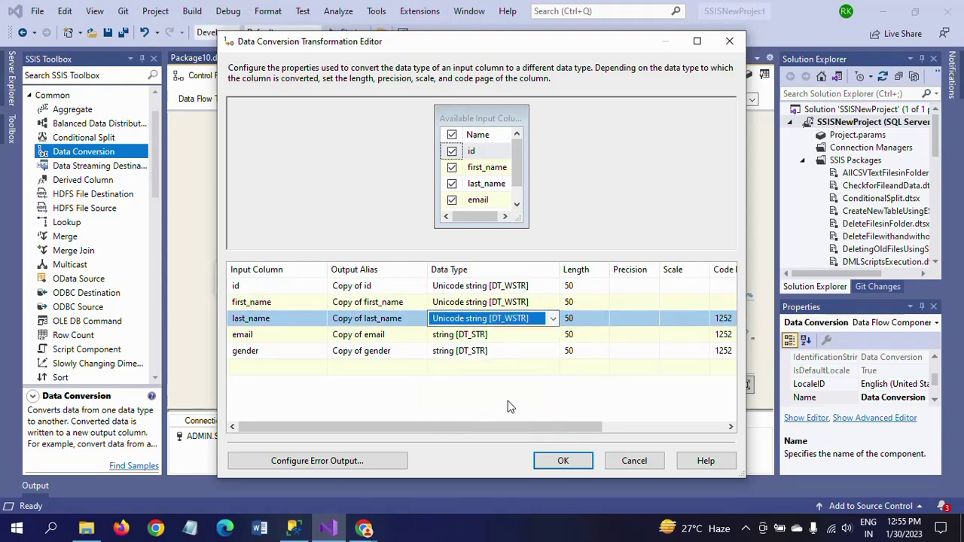
click(491, 335)
click(491, 335)
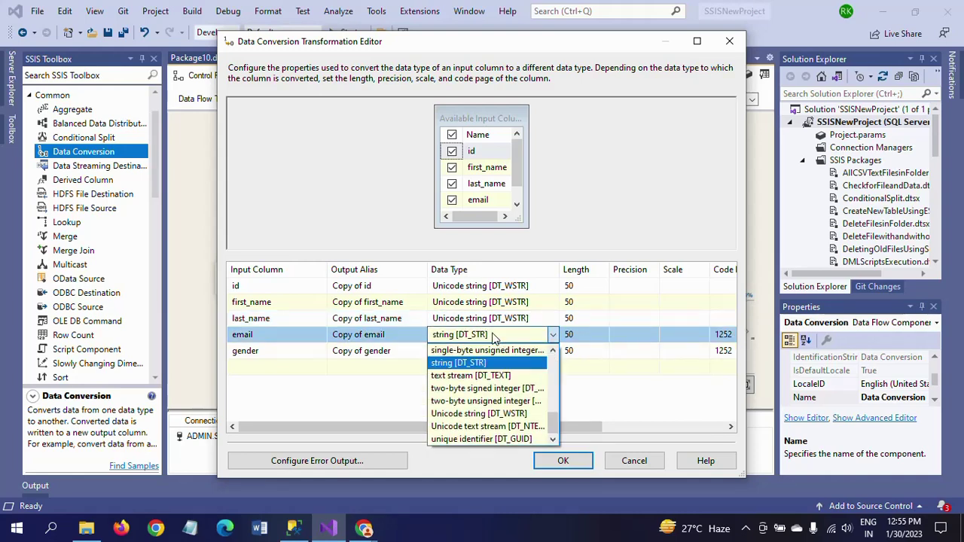
click(507, 415)
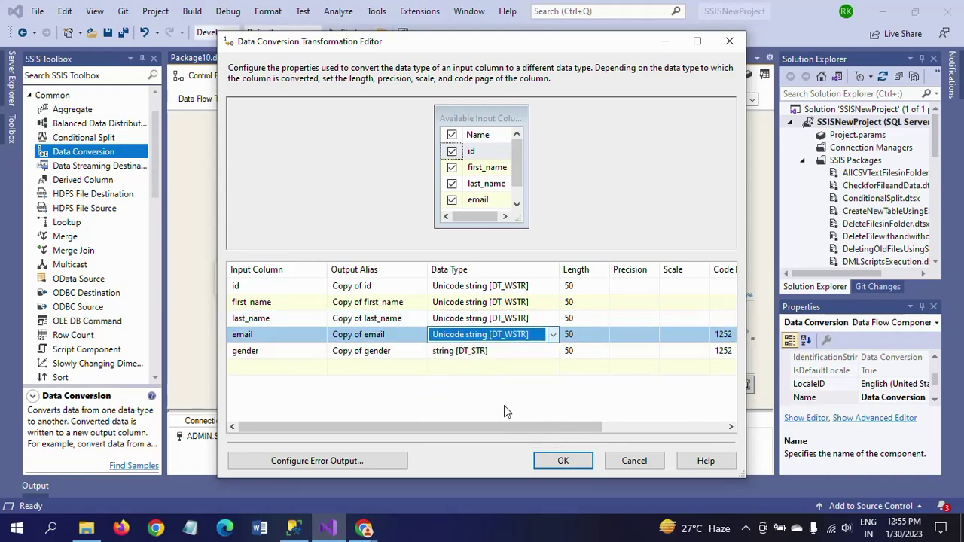
Set the converted gender column's data type to Unicode string [DT_WSTR] and apply the Data Conversion settings.
click(487, 351)
click(487, 352)
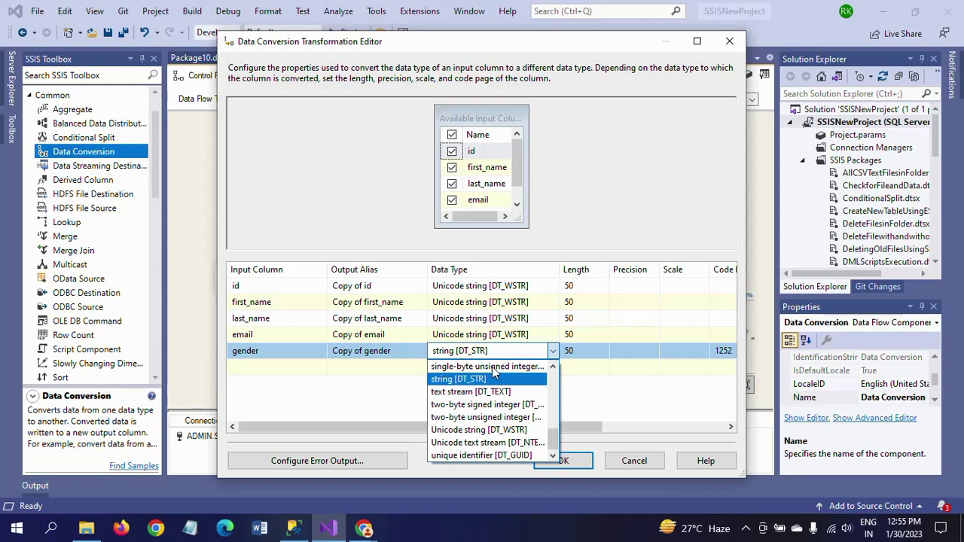
click(498, 427)
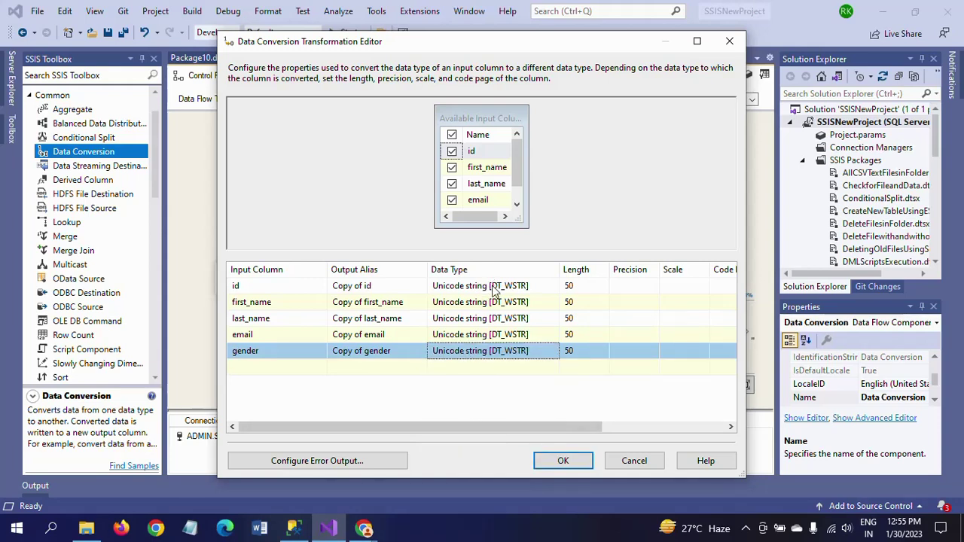
click(562, 463)
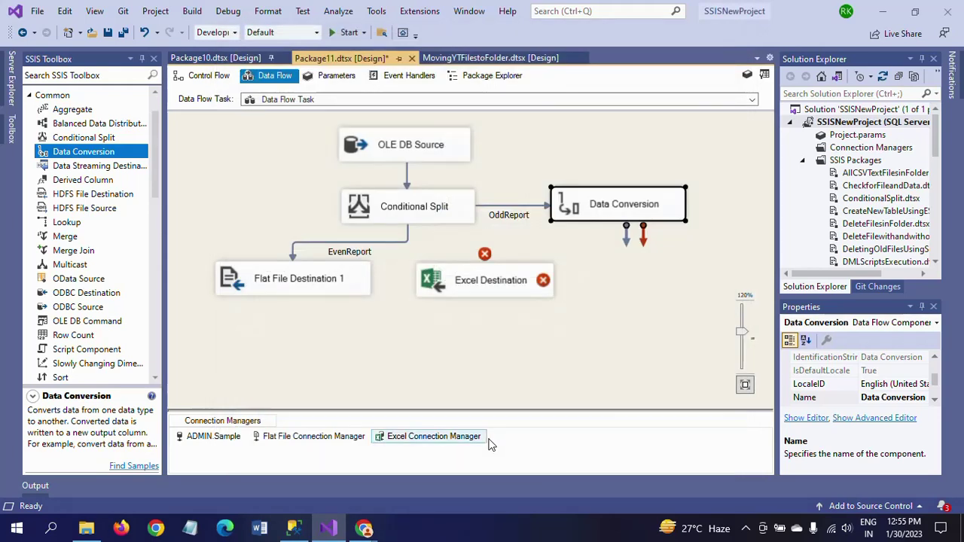
Connect the Data Conversion output to the Excel Destination and open the destination's column mappings.
click(620, 217)
drag(626, 236, 493, 281)
double_click(451, 282)
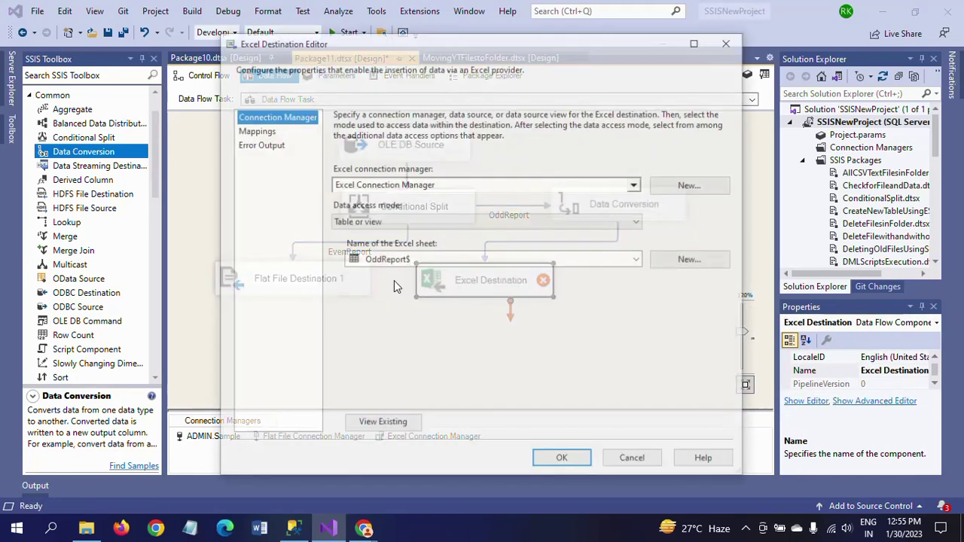
click(249, 131)
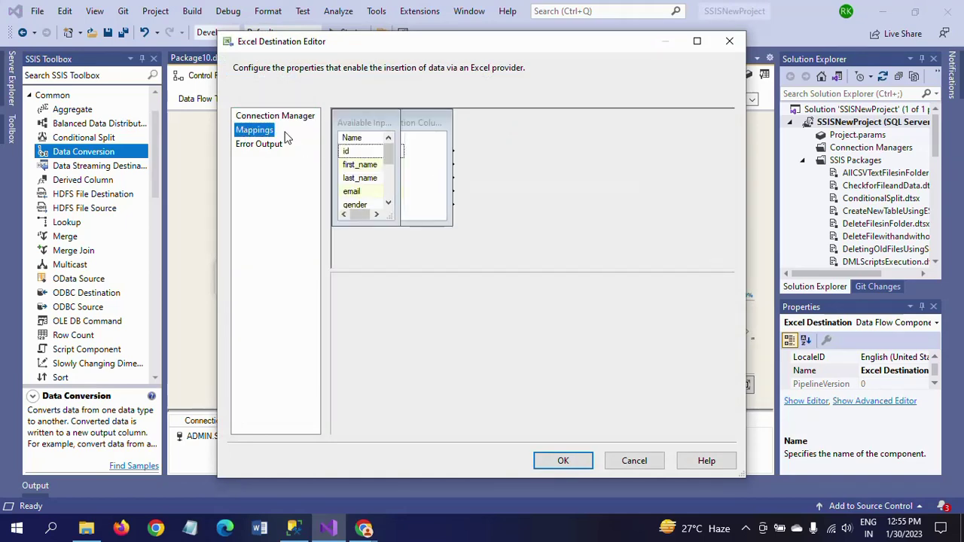
Map Copy of id, Copy of first_name and Copy of last_name to the id, first_name and last_name destination columns.
click(393, 301)
click(393, 301)
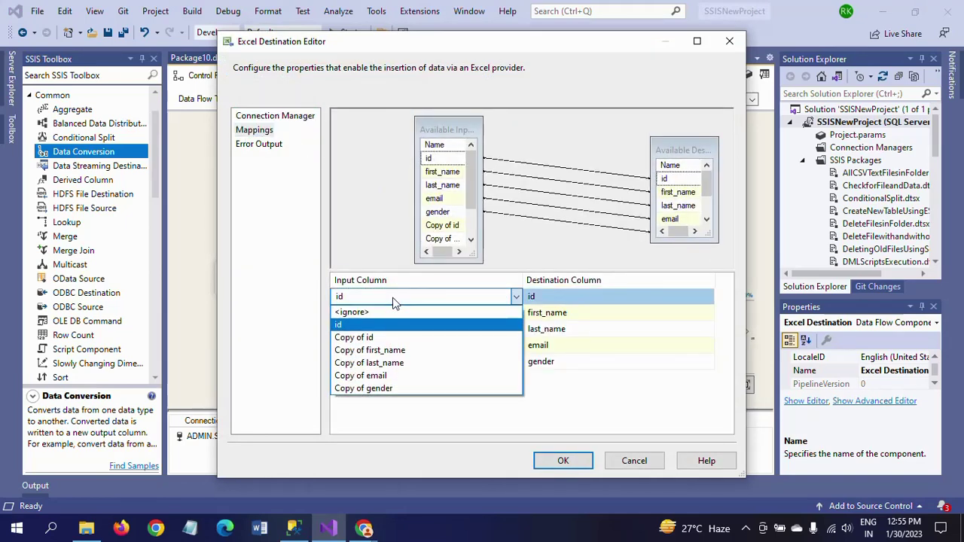
click(377, 338)
click(371, 315)
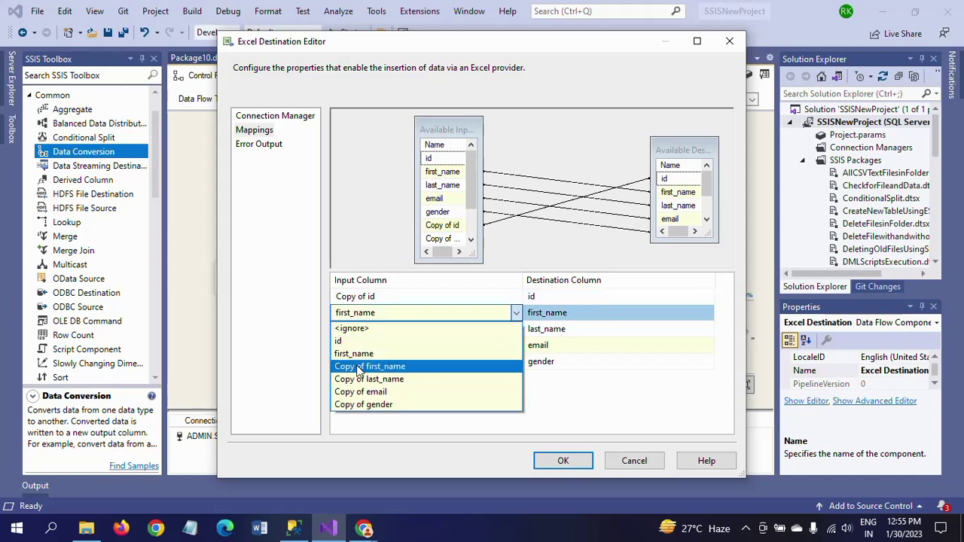
click(354, 366)
click(366, 329)
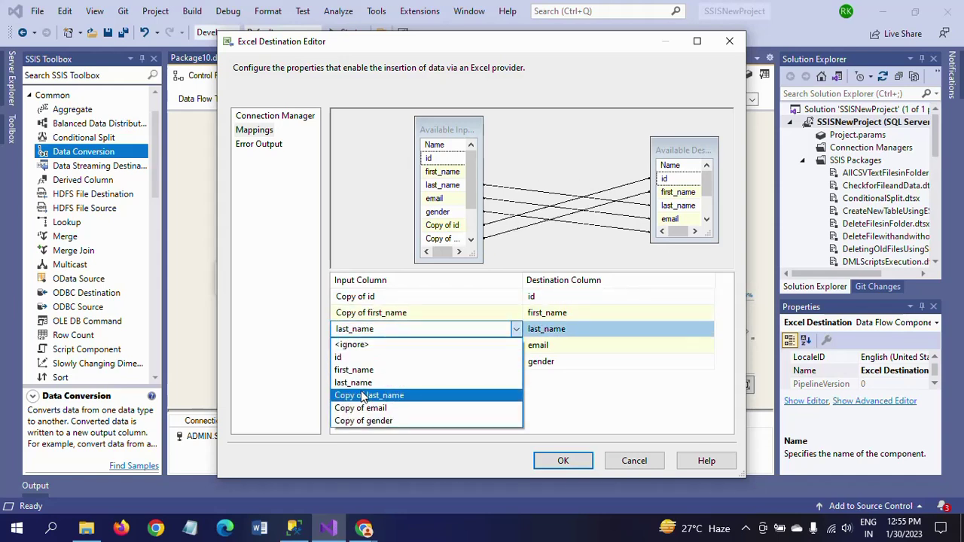
click(367, 396)
Map Copy of email and Copy of gender to the email and gender destination columns and apply the Excel Destination mappings.
click(369, 345)
click(367, 345)
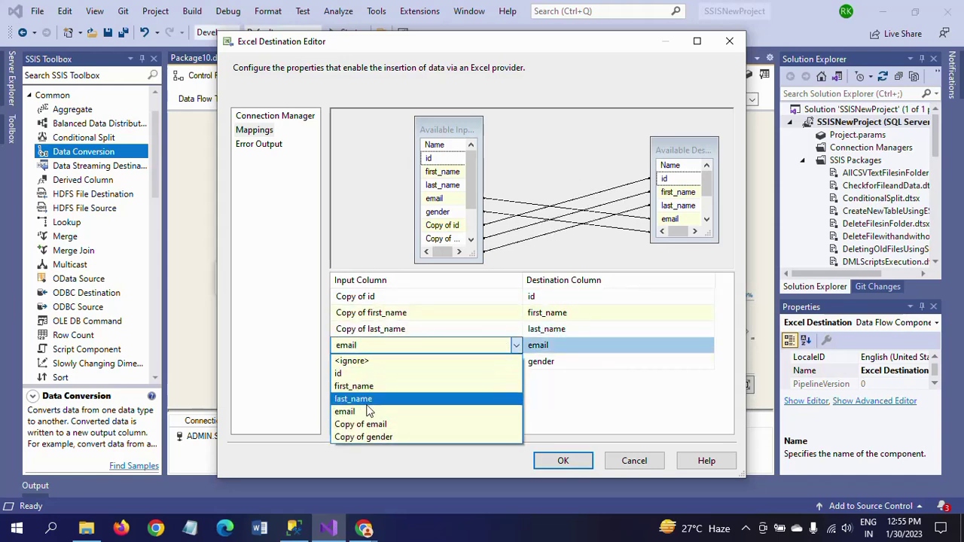
click(370, 424)
click(373, 363)
click(374, 364)
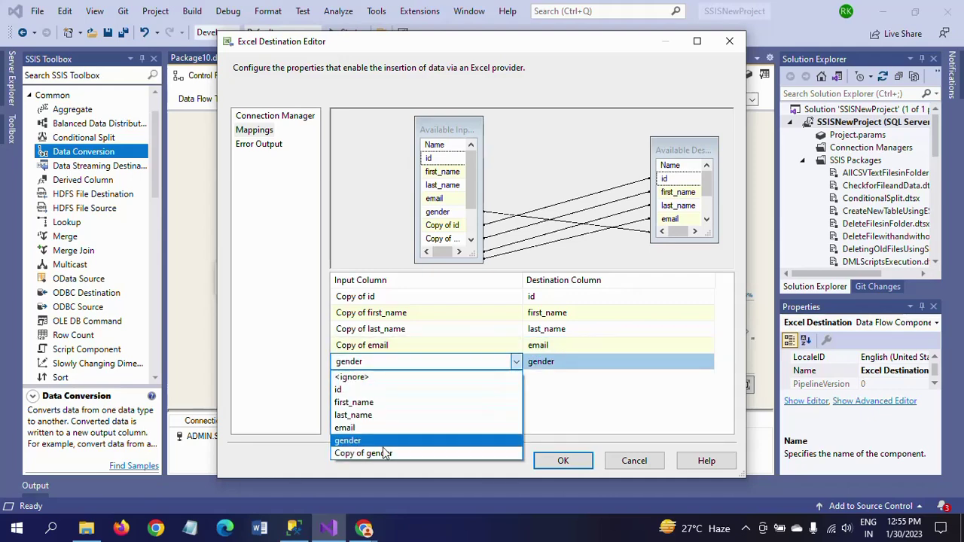
click(380, 454)
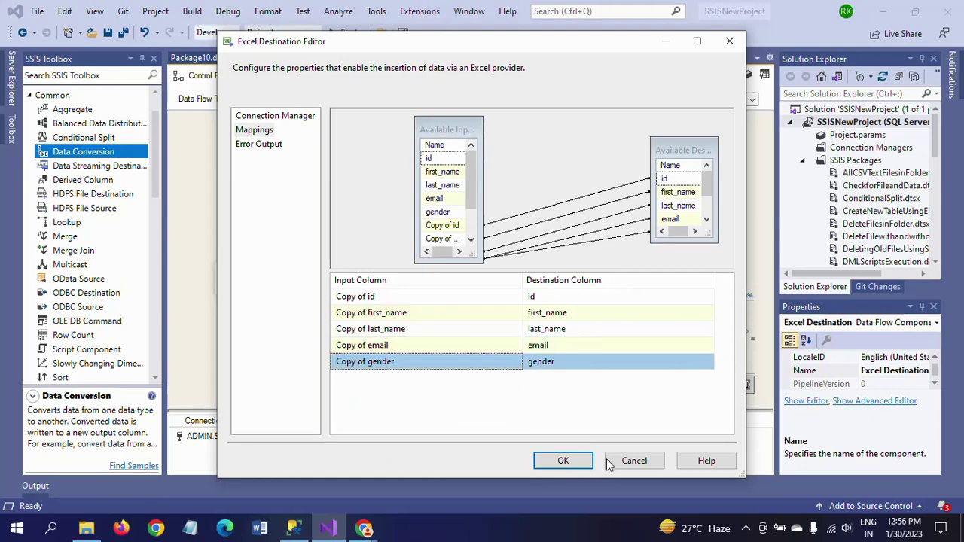
click(562, 461)
Reposition the Excel Destination and Flat File Destination 1 slightly to tidy the data flow layout.
click(503, 282)
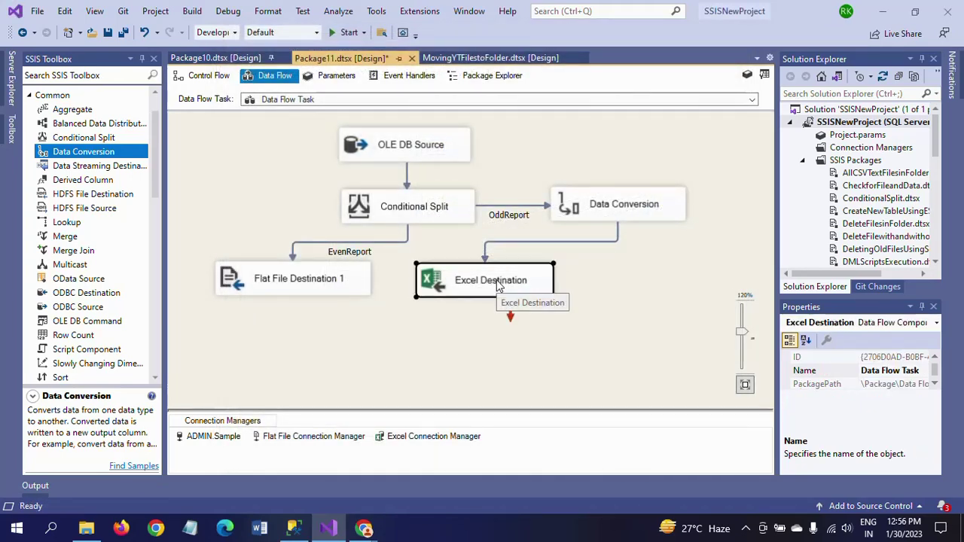
mouse_move(504, 285)
mouse_down()
mouse_move(510, 307)
mouse_move(515, 295)
mouse_up()
click(326, 292)
drag(327, 292, 324, 297)
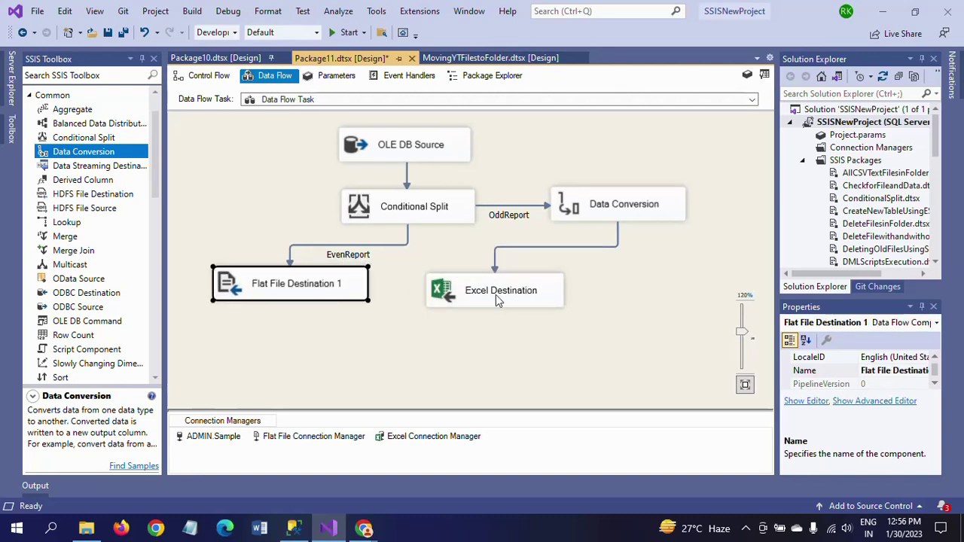
click(503, 296)
drag(503, 296, 504, 293)
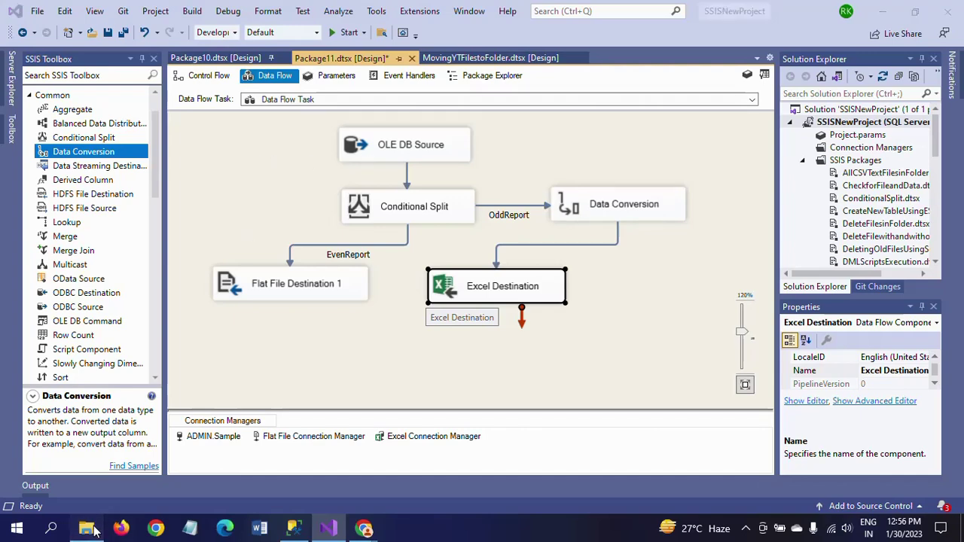
Switch to File Explorer and check the contents of the Even text file in D:\Files\SSIS, closing it again.
click(86, 529)
click(167, 234)
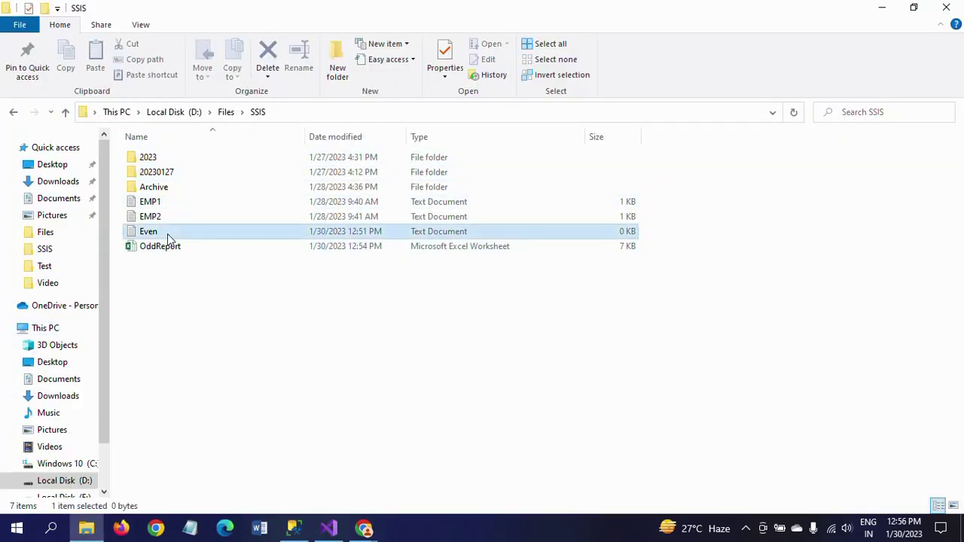
double_click(168, 233)
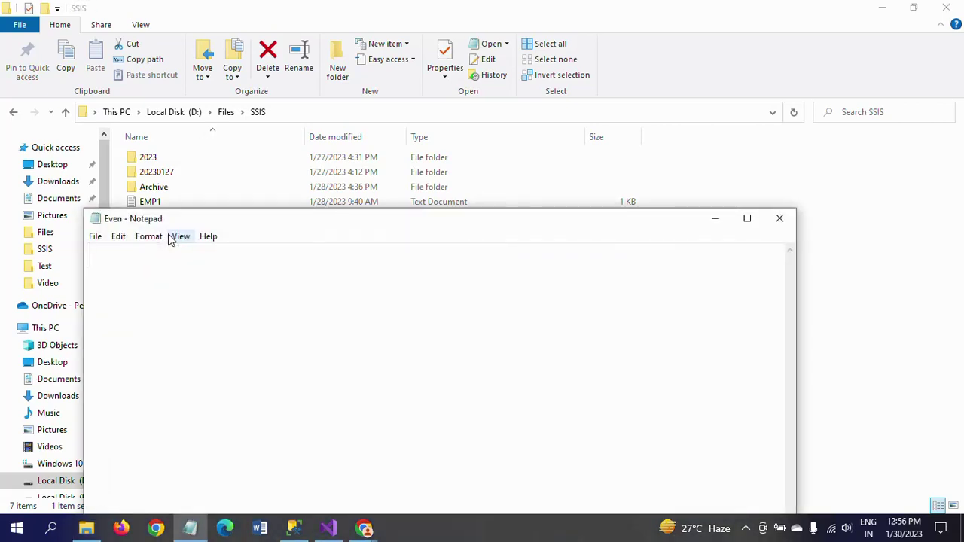
click(782, 222)
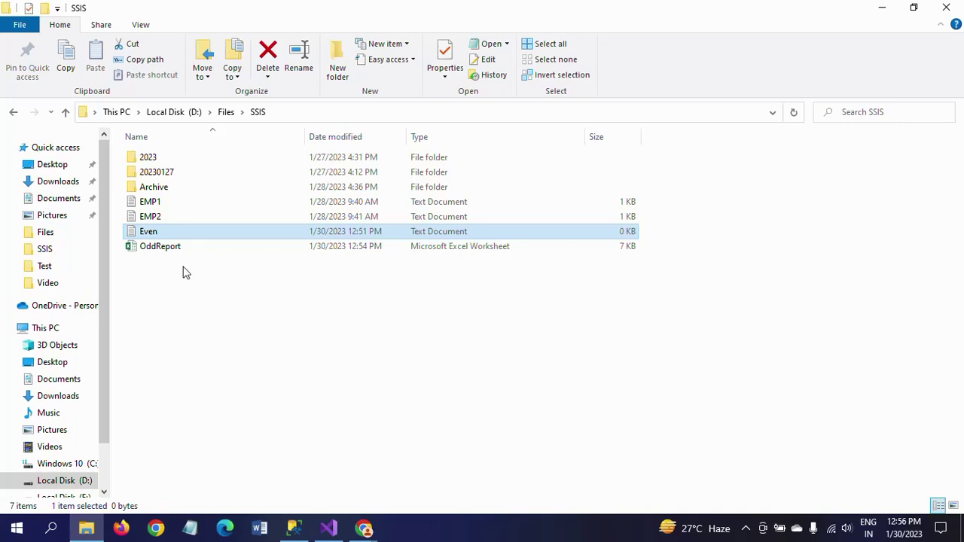
Return to Visual Studio, run Package11 and dismiss the error dialog.
key(alt+Tab)
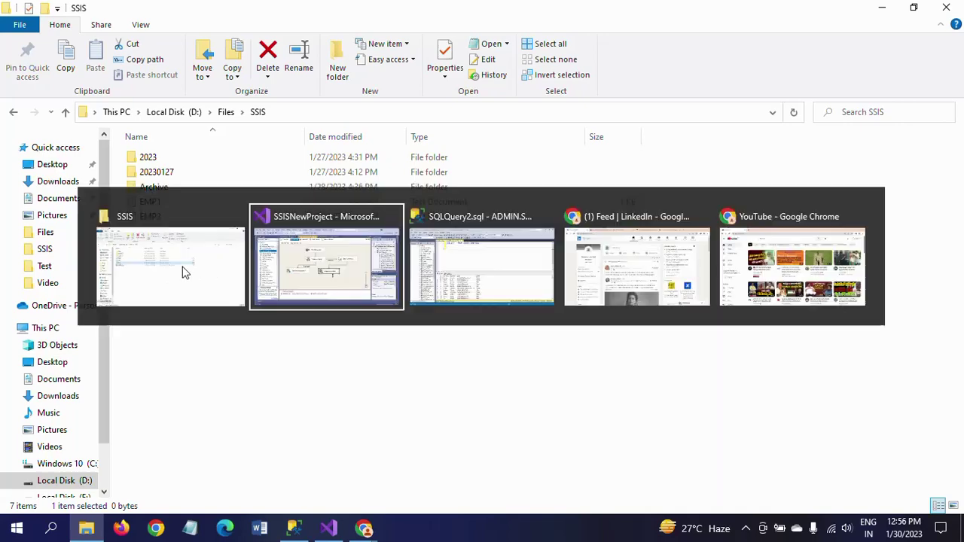
click(235, 186)
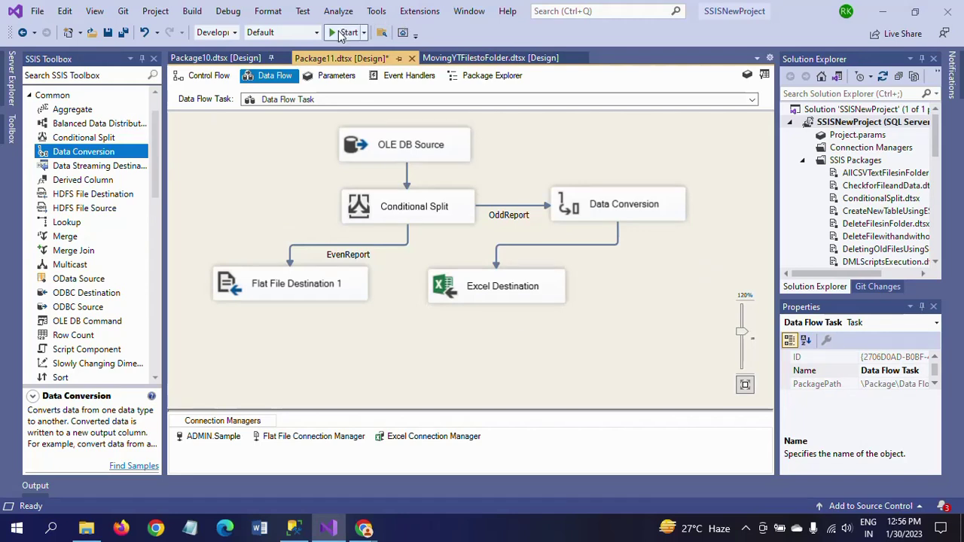
click(340, 32)
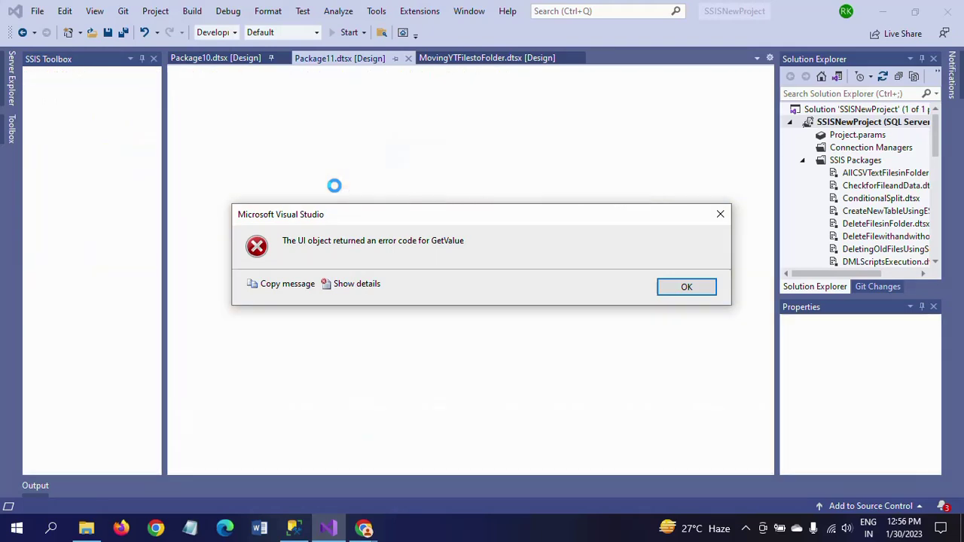
click(687, 287)
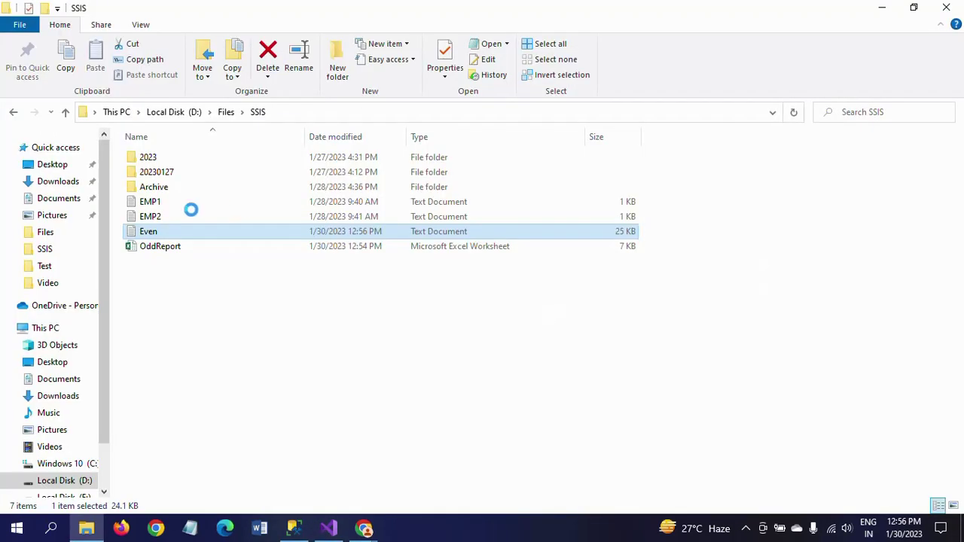
Open the Even text file in a maximized window, inspect the exported rows and close it.
double_click(156, 238)
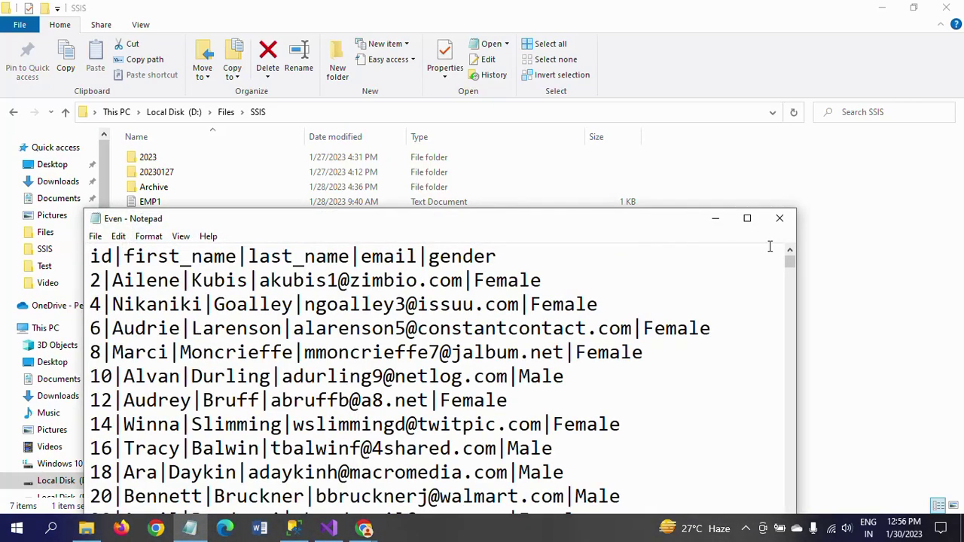
click(747, 219)
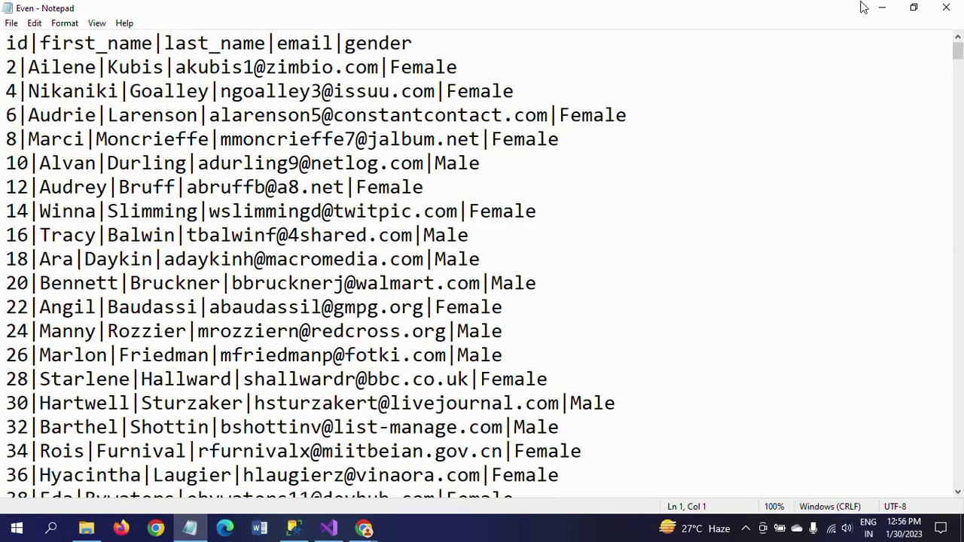
click(945, 7)
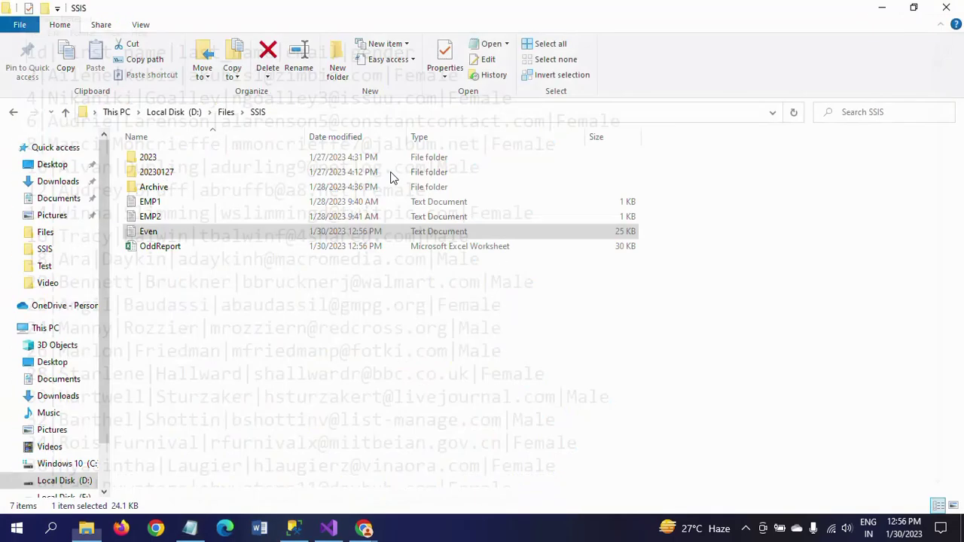
Open the OddReport workbook, inspect the exported rows on its OddReport sheet and close Excel.
click(194, 247)
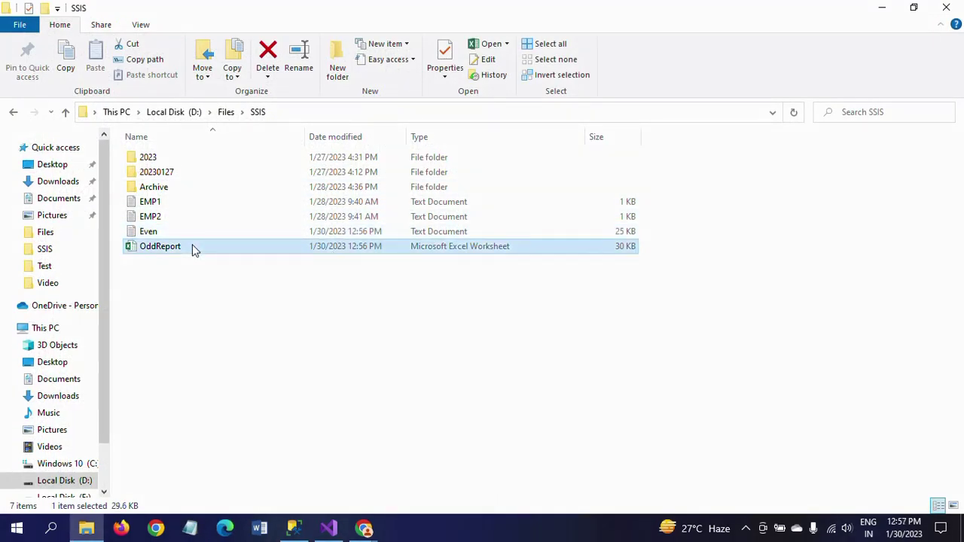
double_click(192, 246)
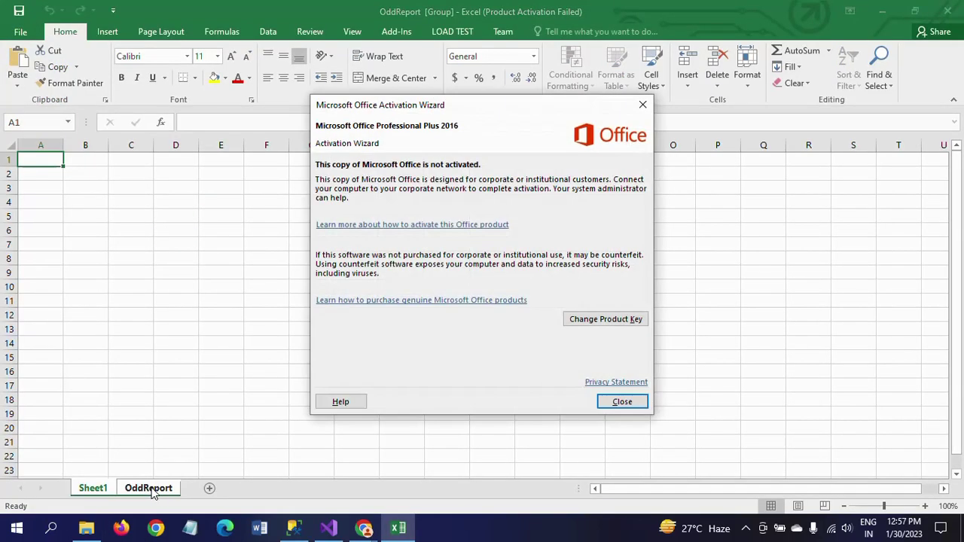
click(620, 403)
click(163, 491)
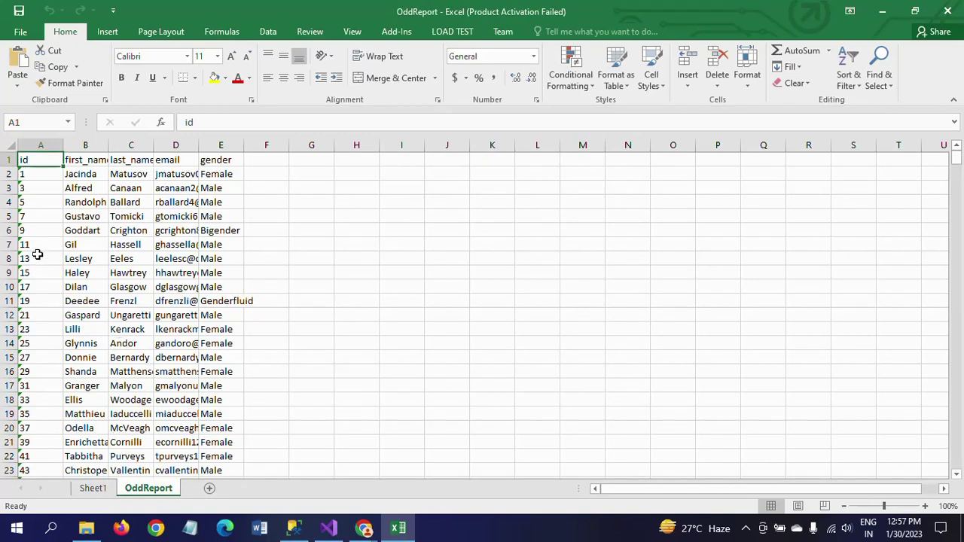
click(947, 16)
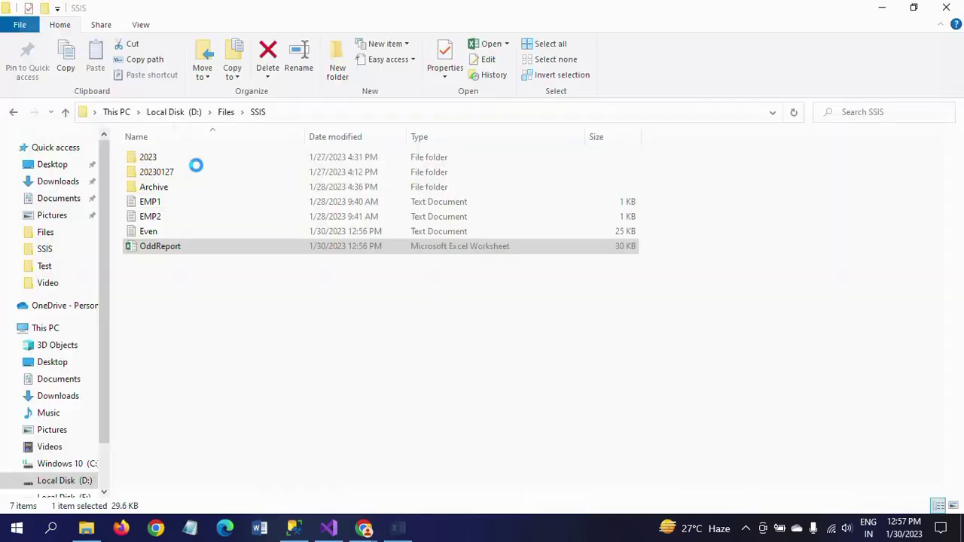
Reopen the Even text file to recheck the ids of its exported rows, and close it.
click(153, 232)
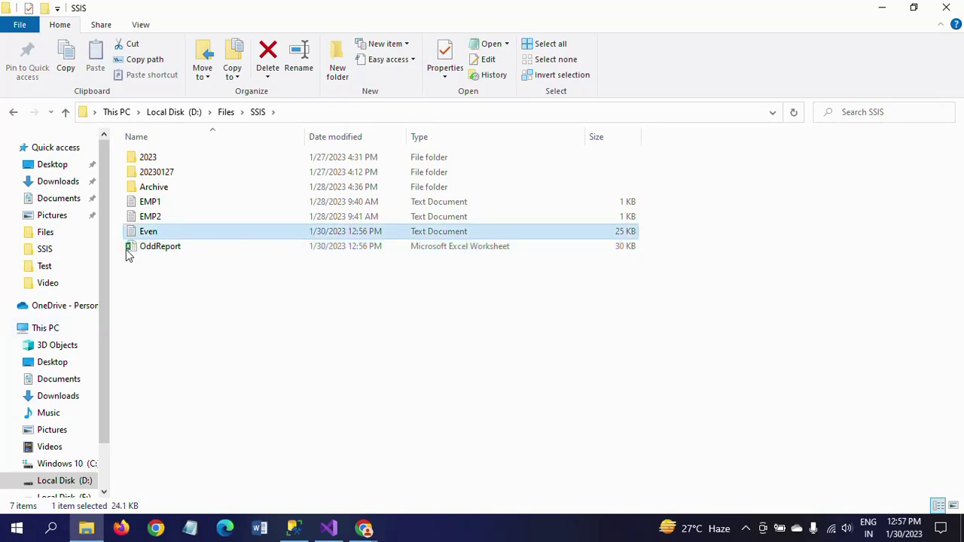
double_click(185, 235)
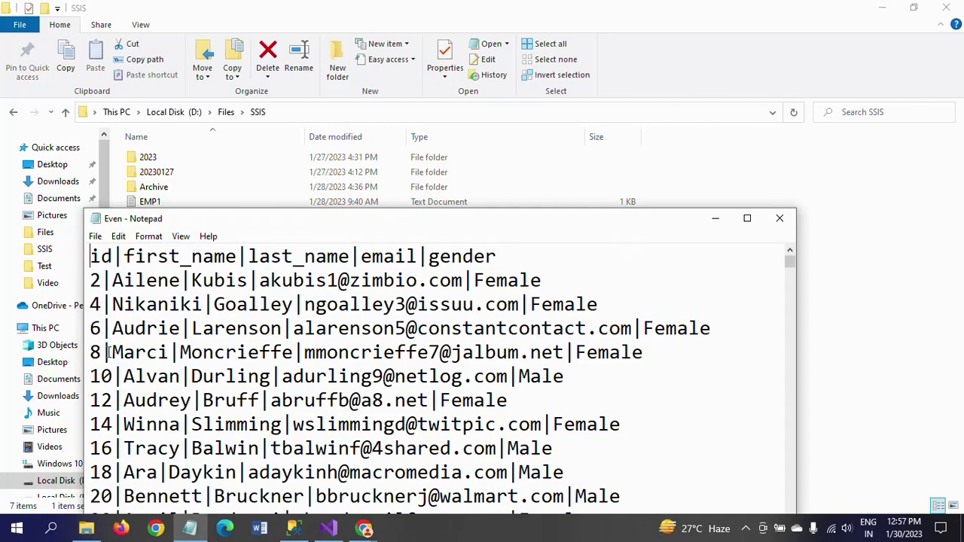
click(780, 218)
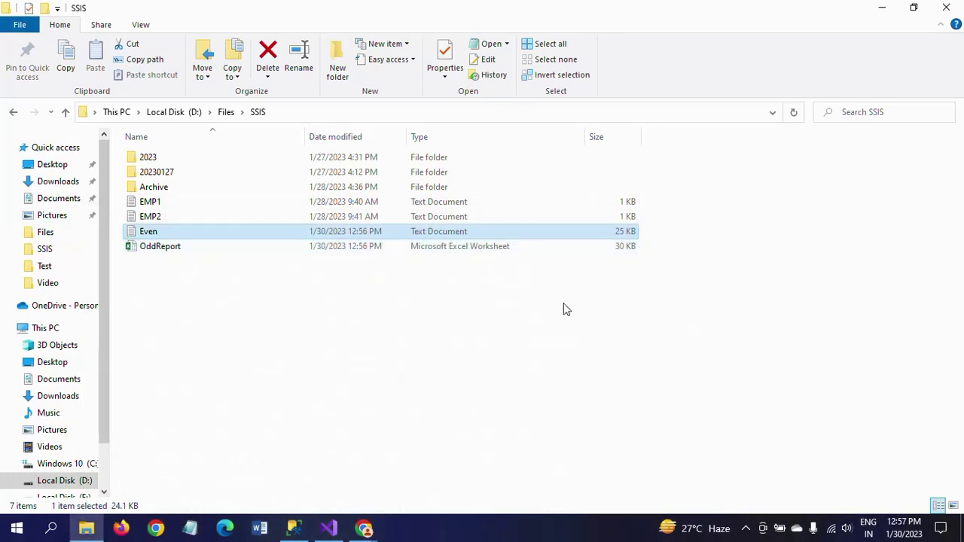
Switch back to Visual Studio, stop debugging the package and review the Conditional Split's output conditions without changing them.
click(329, 527)
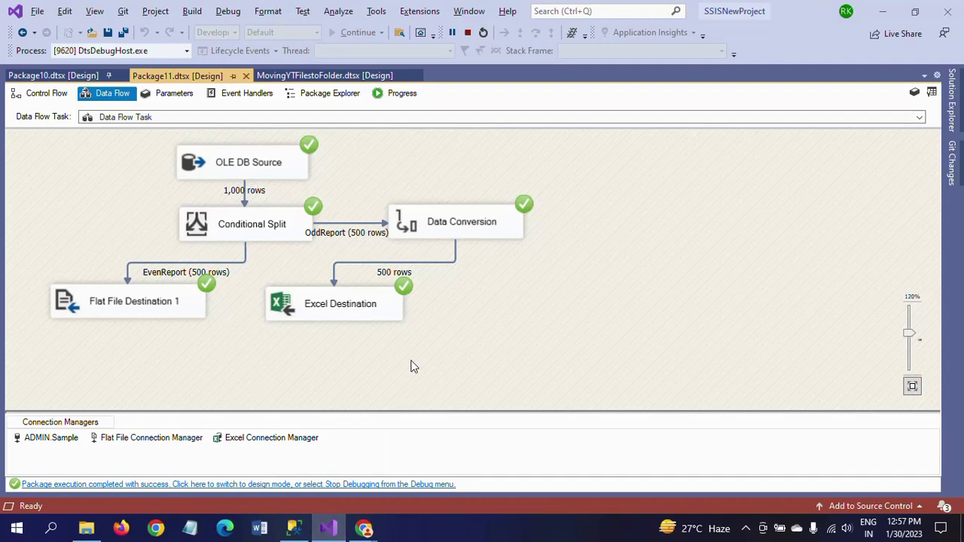
click(469, 33)
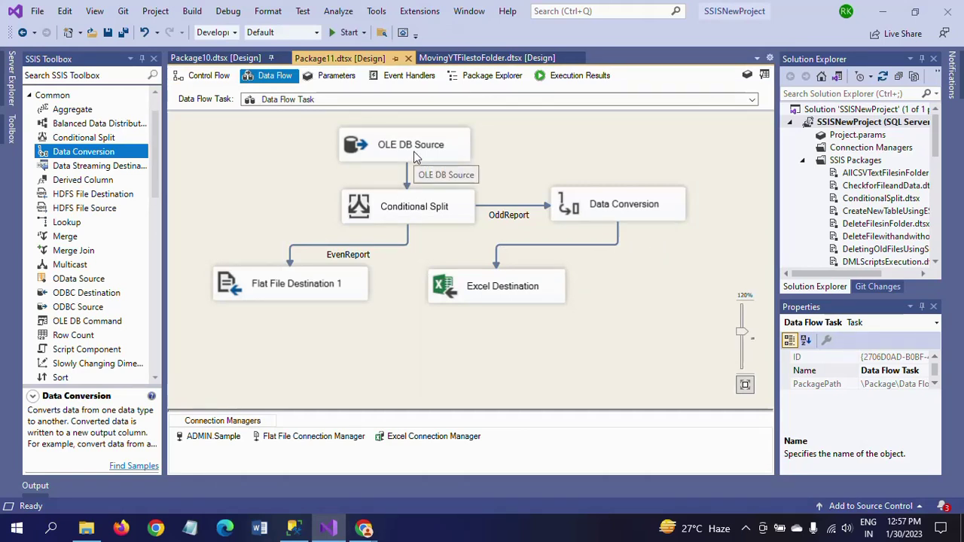
double_click(401, 215)
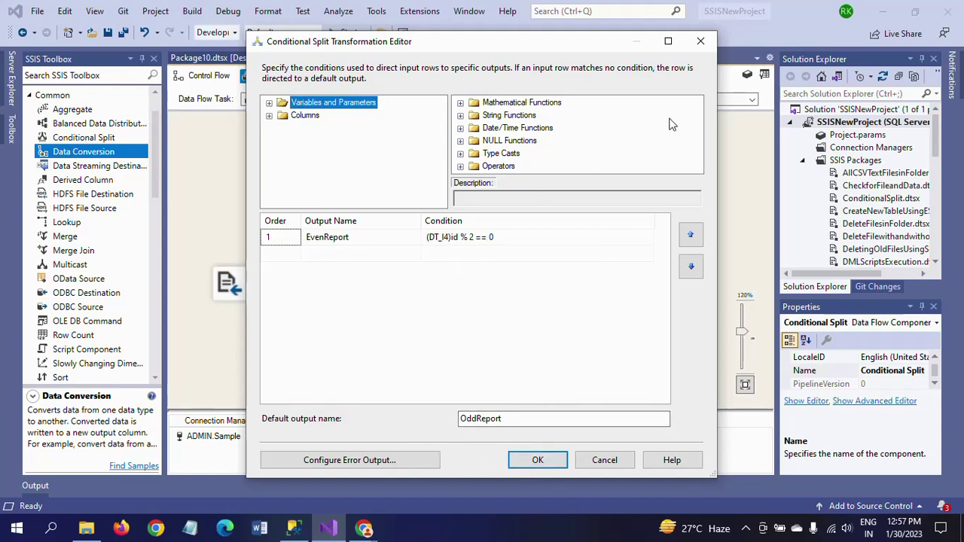
click(700, 41)
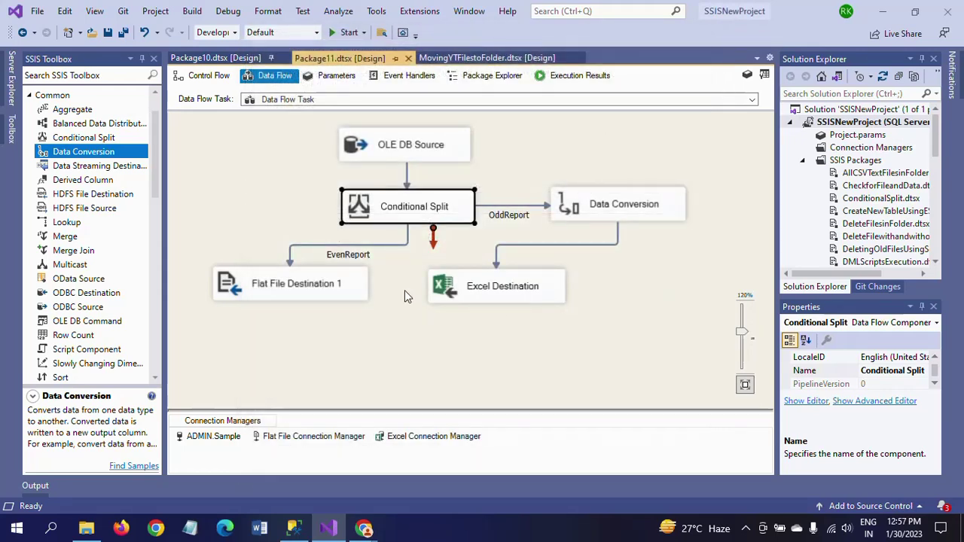